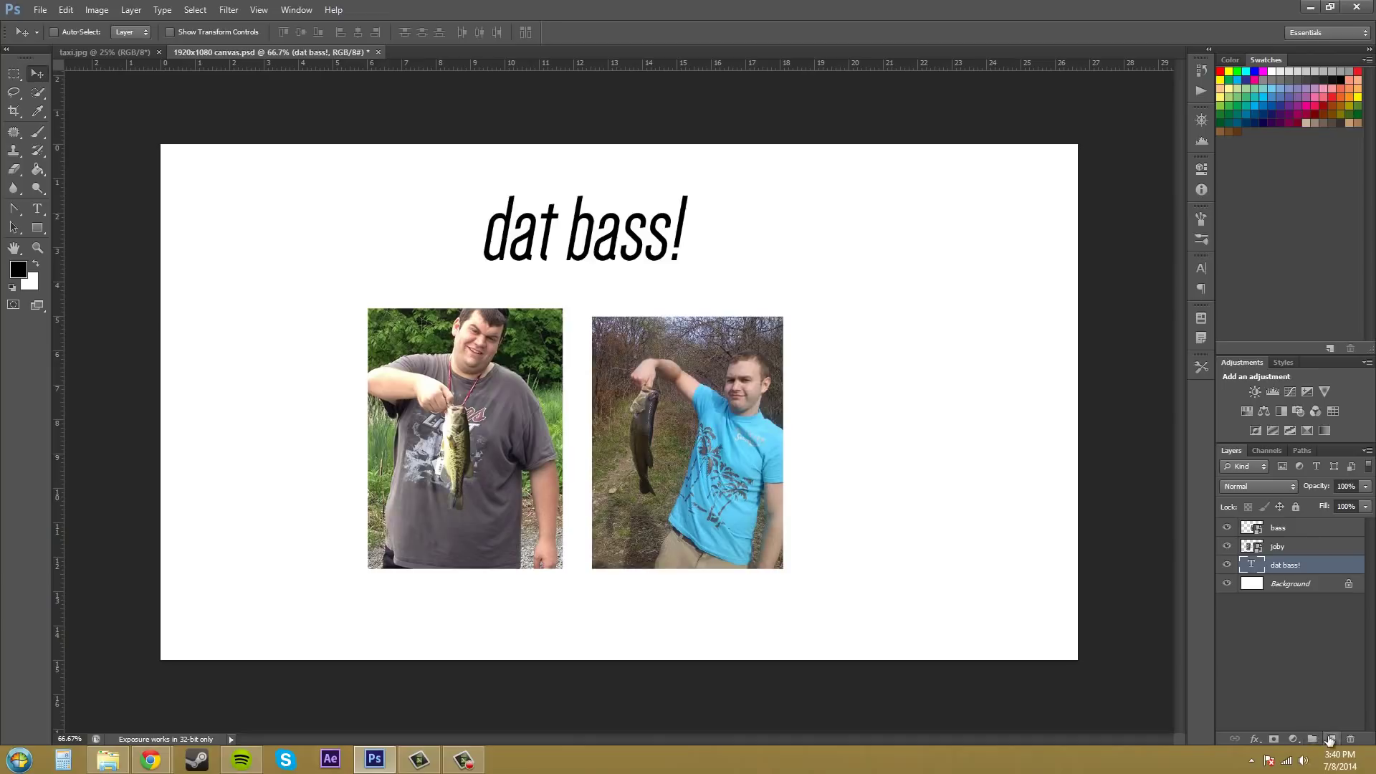
# - Add a blank layer directly above the "dat bass!" text layer, then delete it
pyautogui.click(1331, 739)
pyautogui.click(1294, 664)
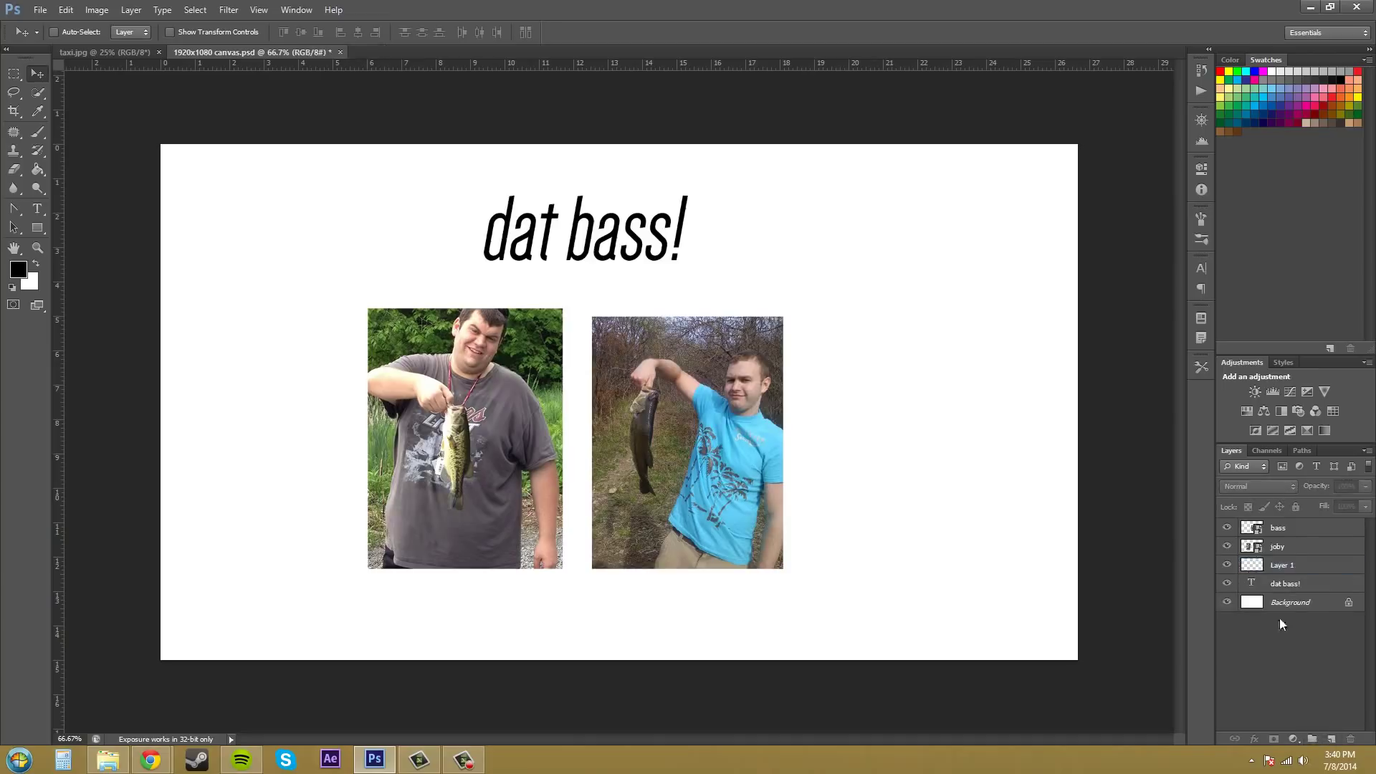
pyautogui.click(1290, 566)
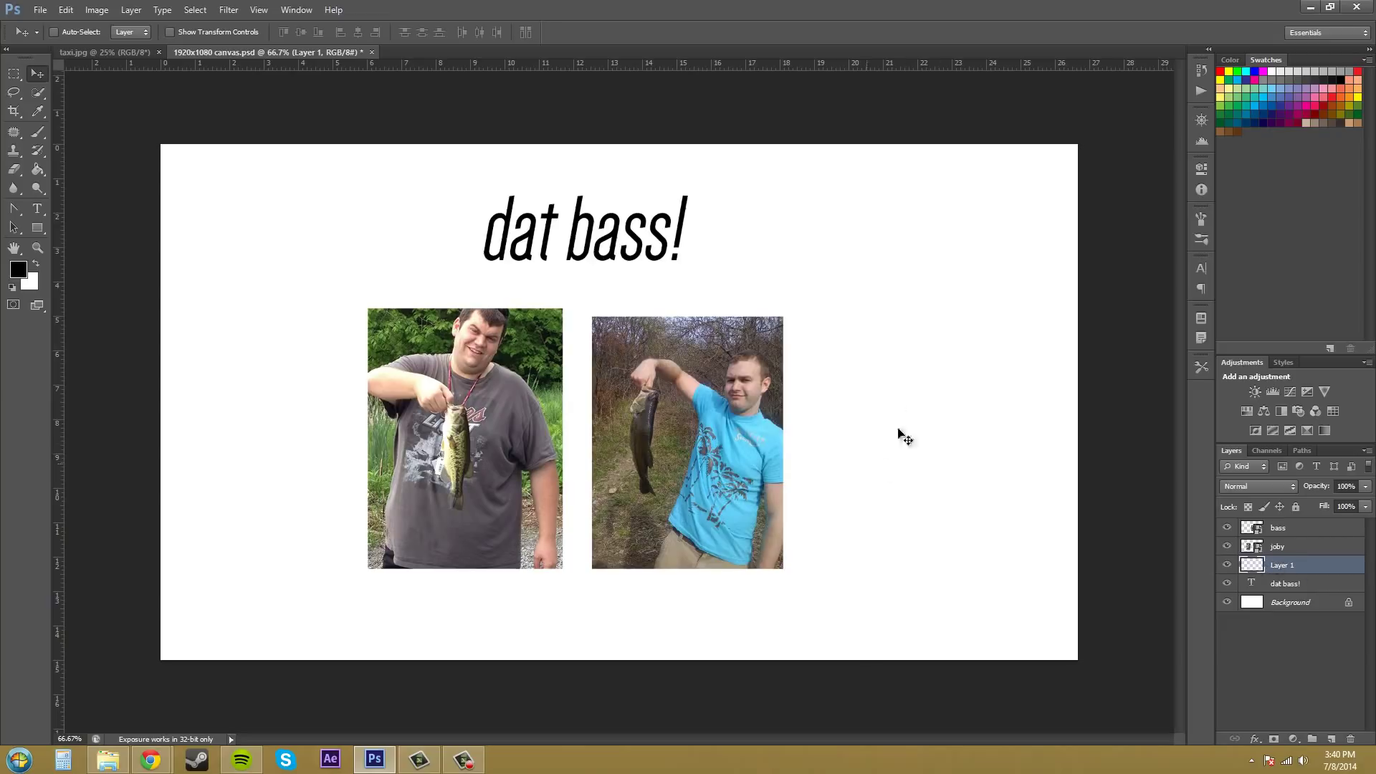
pyautogui.click(1295, 646)
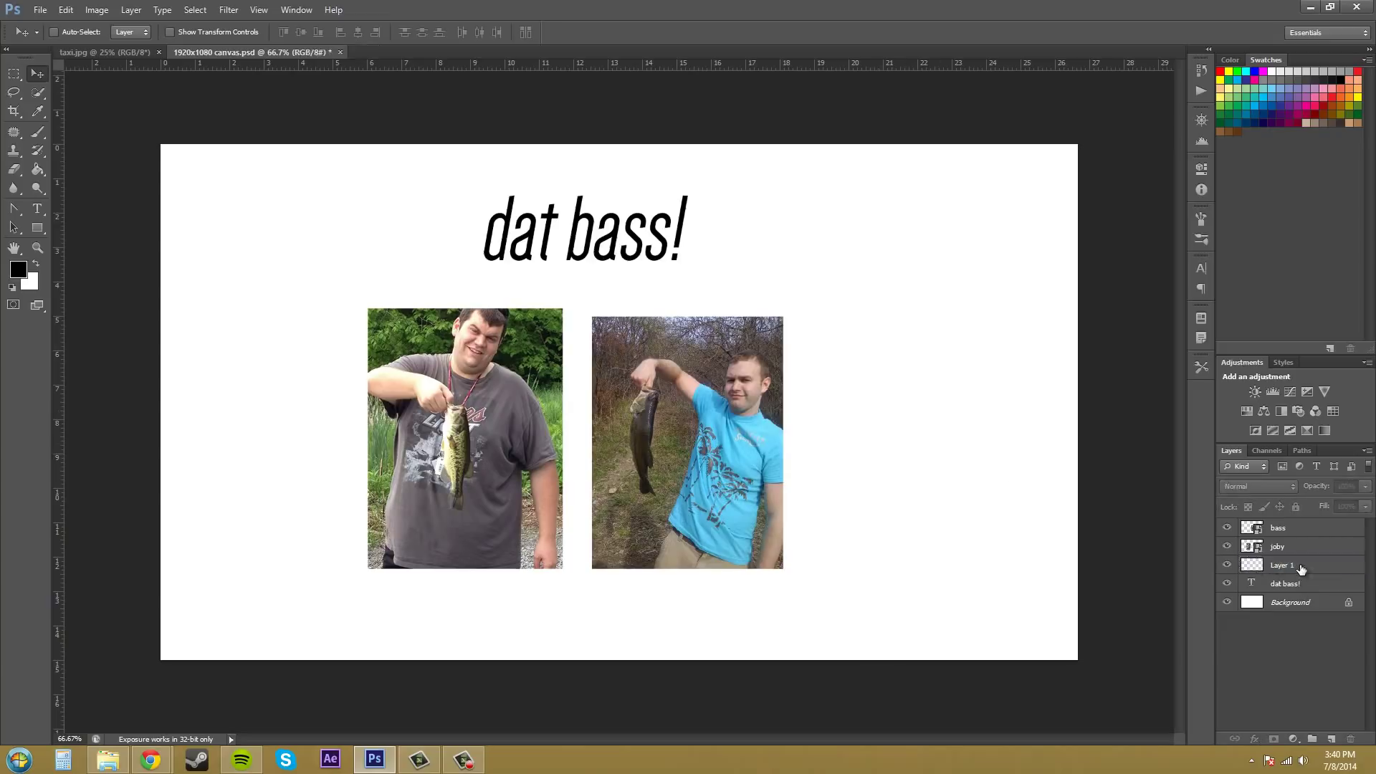
pyautogui.click(1301, 568)
pyautogui.press('Delete')
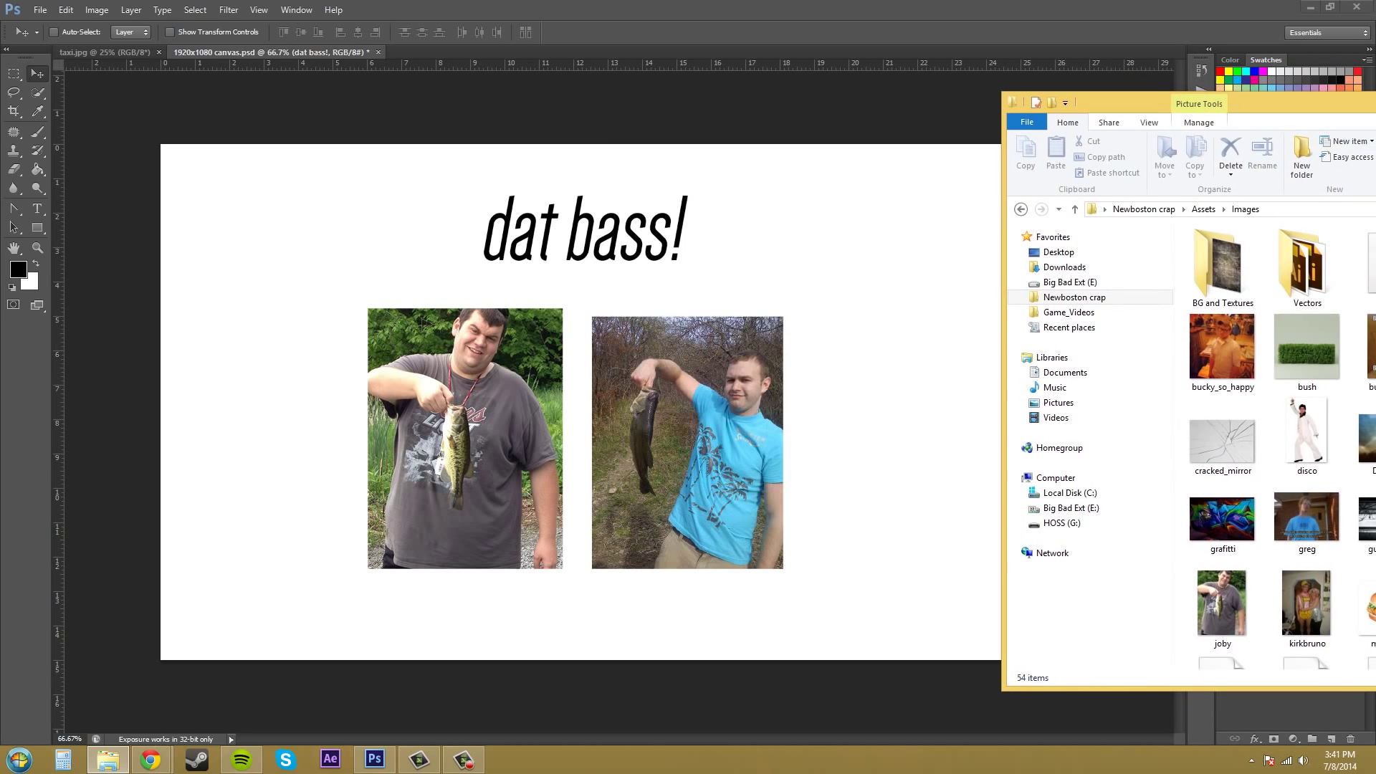
# - Place bucky_so_happy from the Images folder, scale it to about 48%, and position it beside the blue-shirt photo on the canvas's right side
pyautogui.moveTo(1373, 101); pyautogui.dragTo(1316, 103)
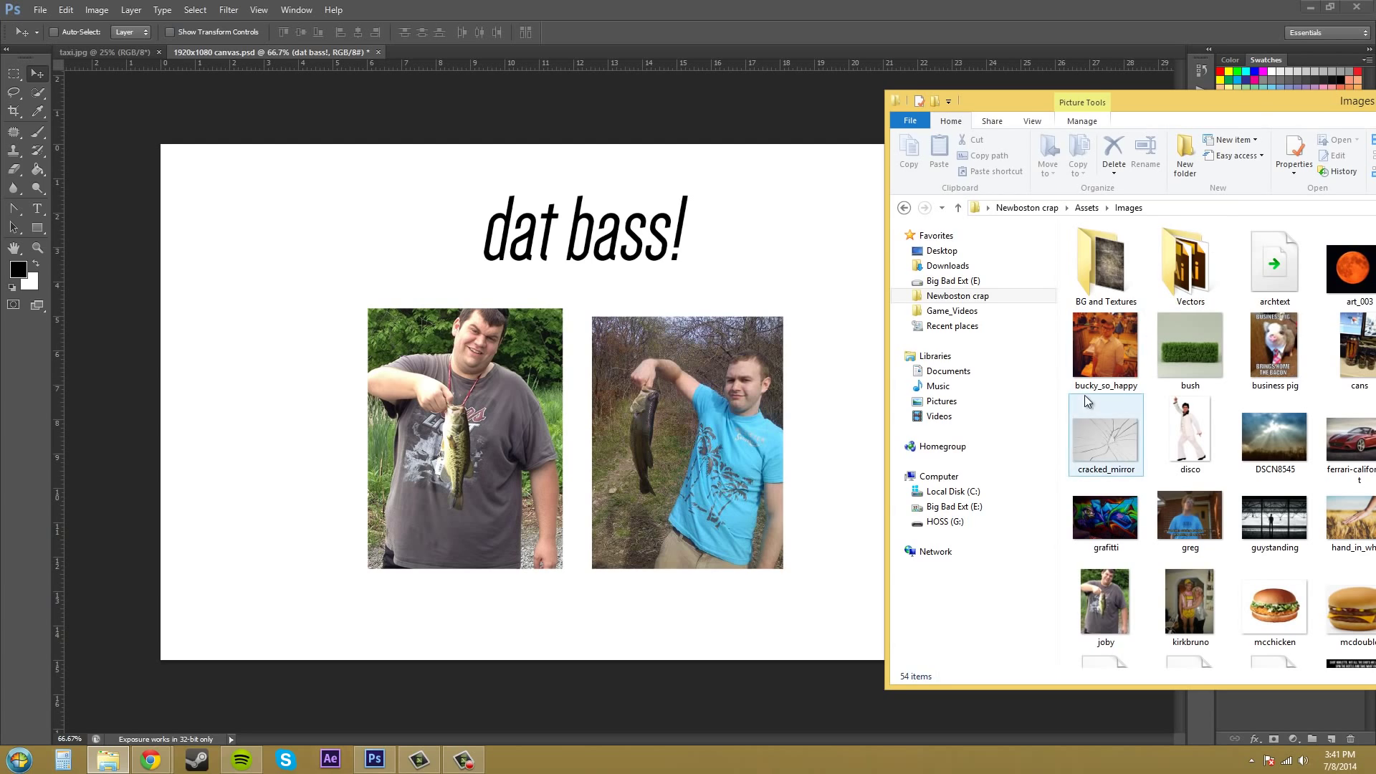
pyautogui.moveTo(1110, 331); pyautogui.dragTo(1008, 297)
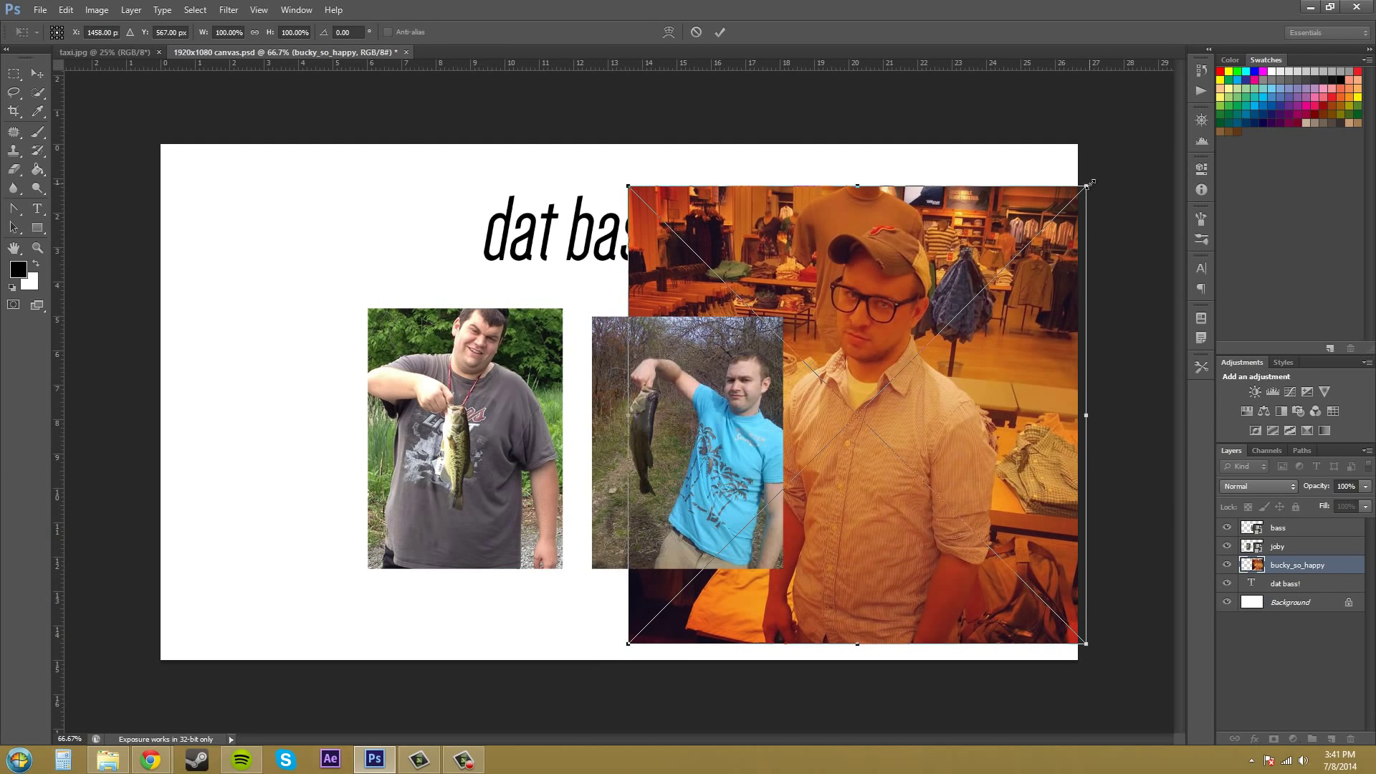
pyautogui.moveTo(1076, 189); pyautogui.dragTo(797, 374)
pyautogui.moveTo(827, 489); pyautogui.dragTo(983, 414)
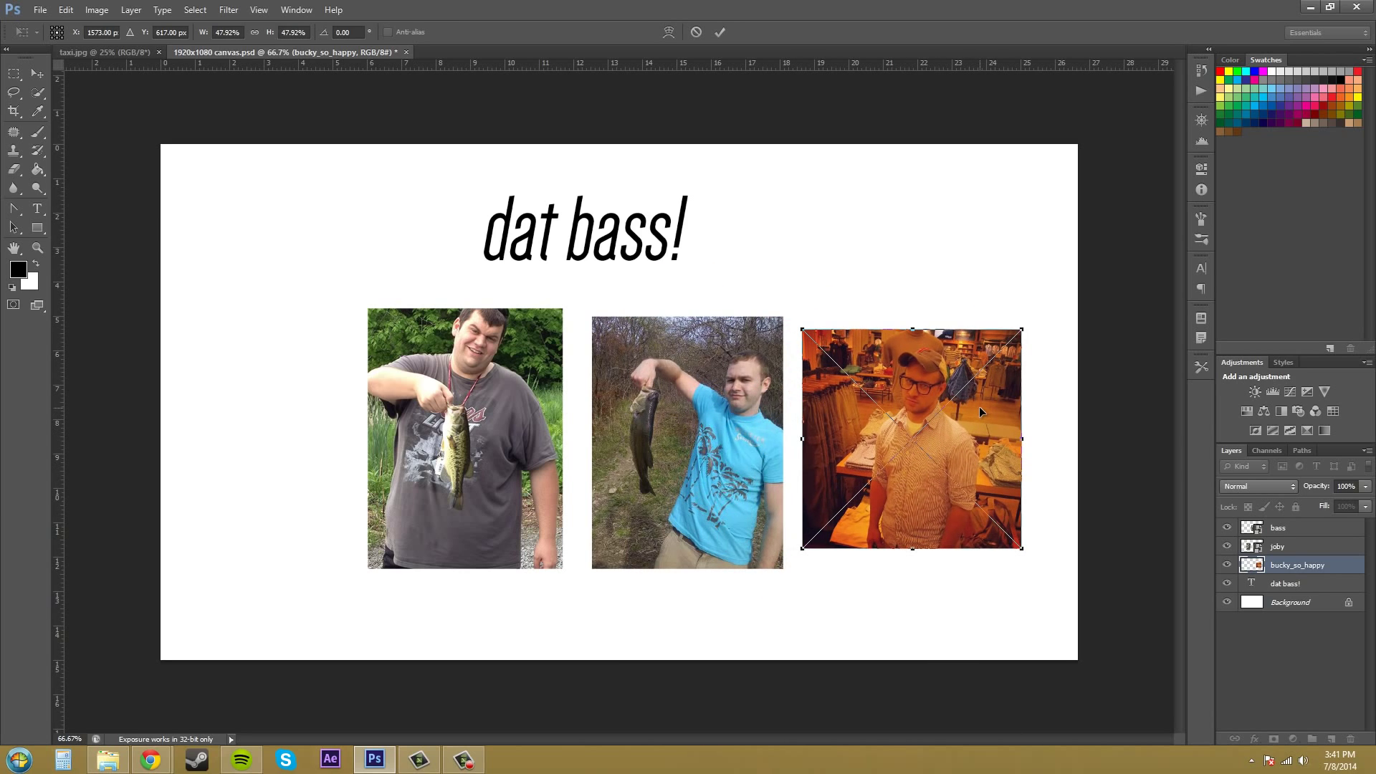
pyautogui.press('Return')
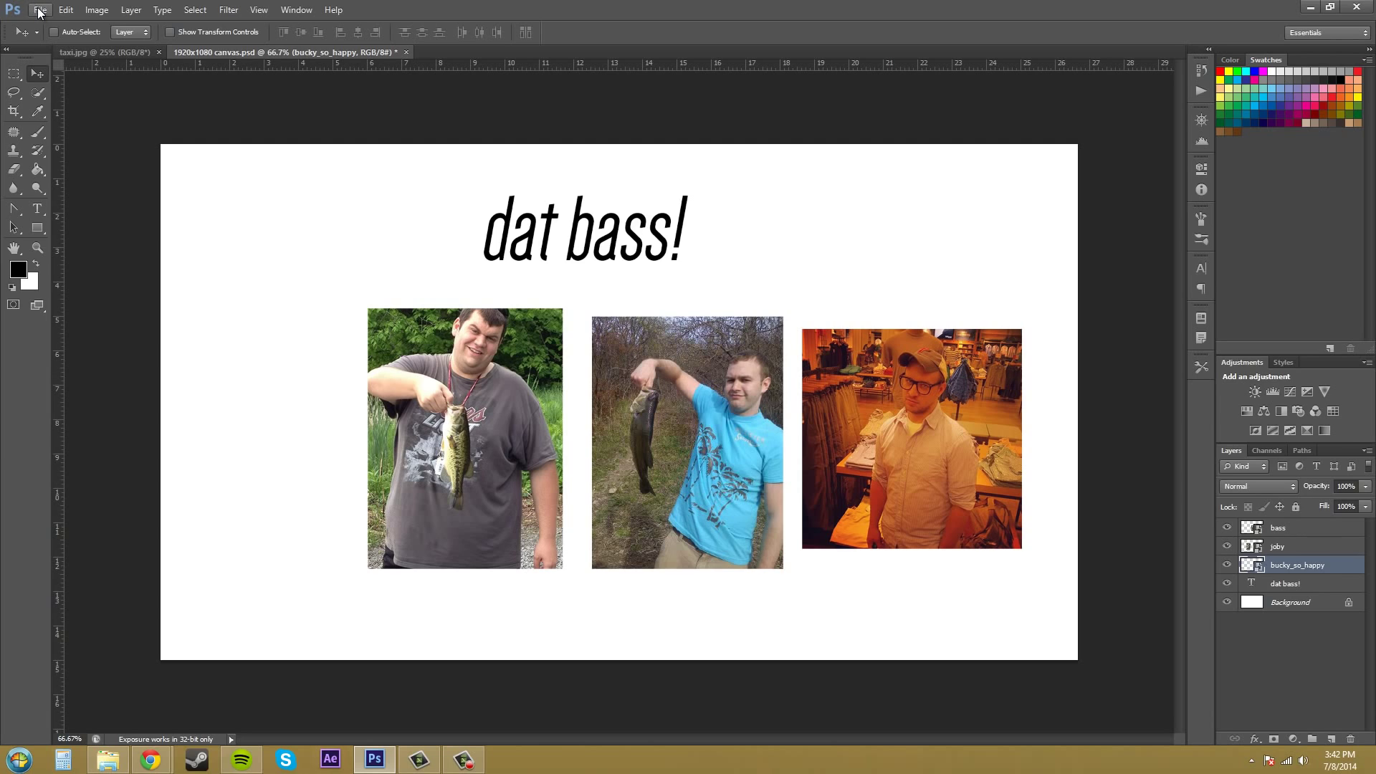
# - With no layer selected, place the business pig image and position it in the canvas's upper-left corner
pyautogui.click(1287, 668)
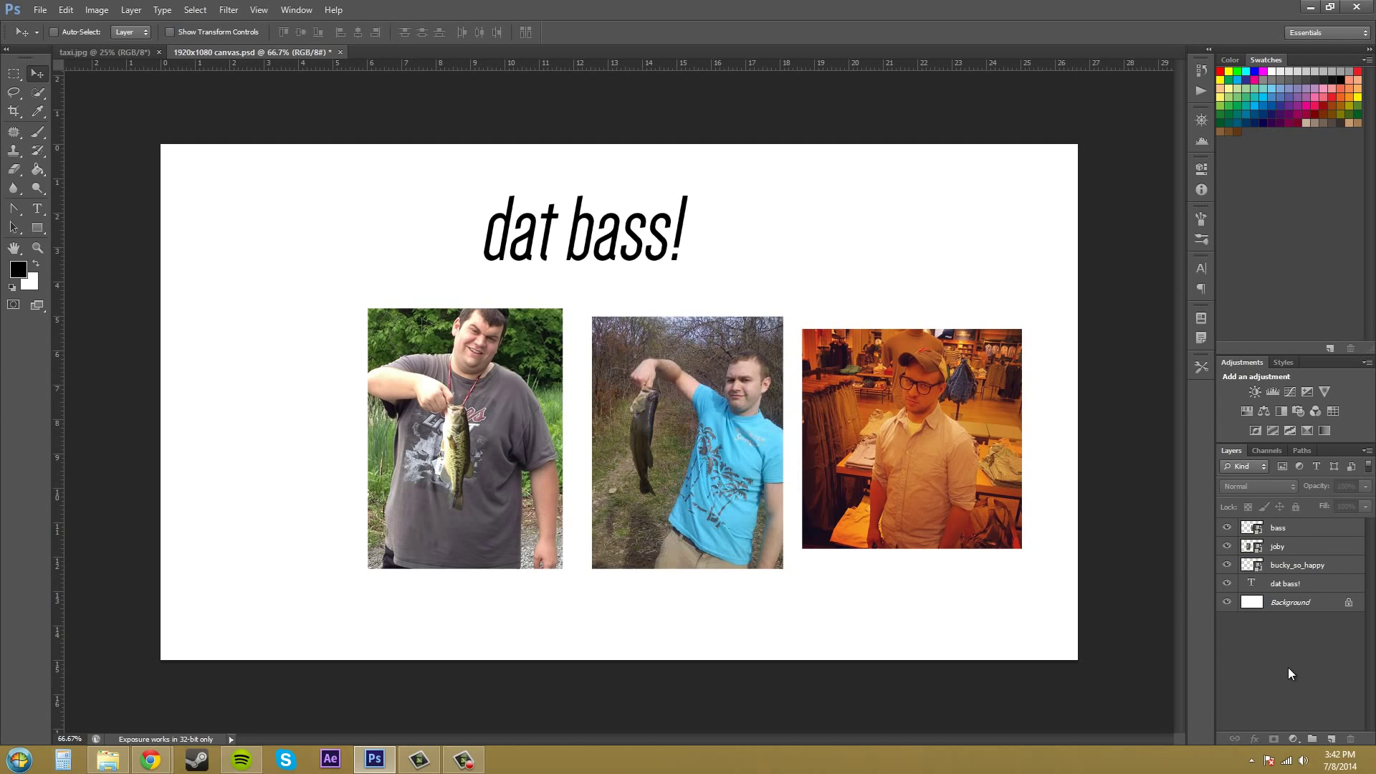
pyautogui.click(42, 11)
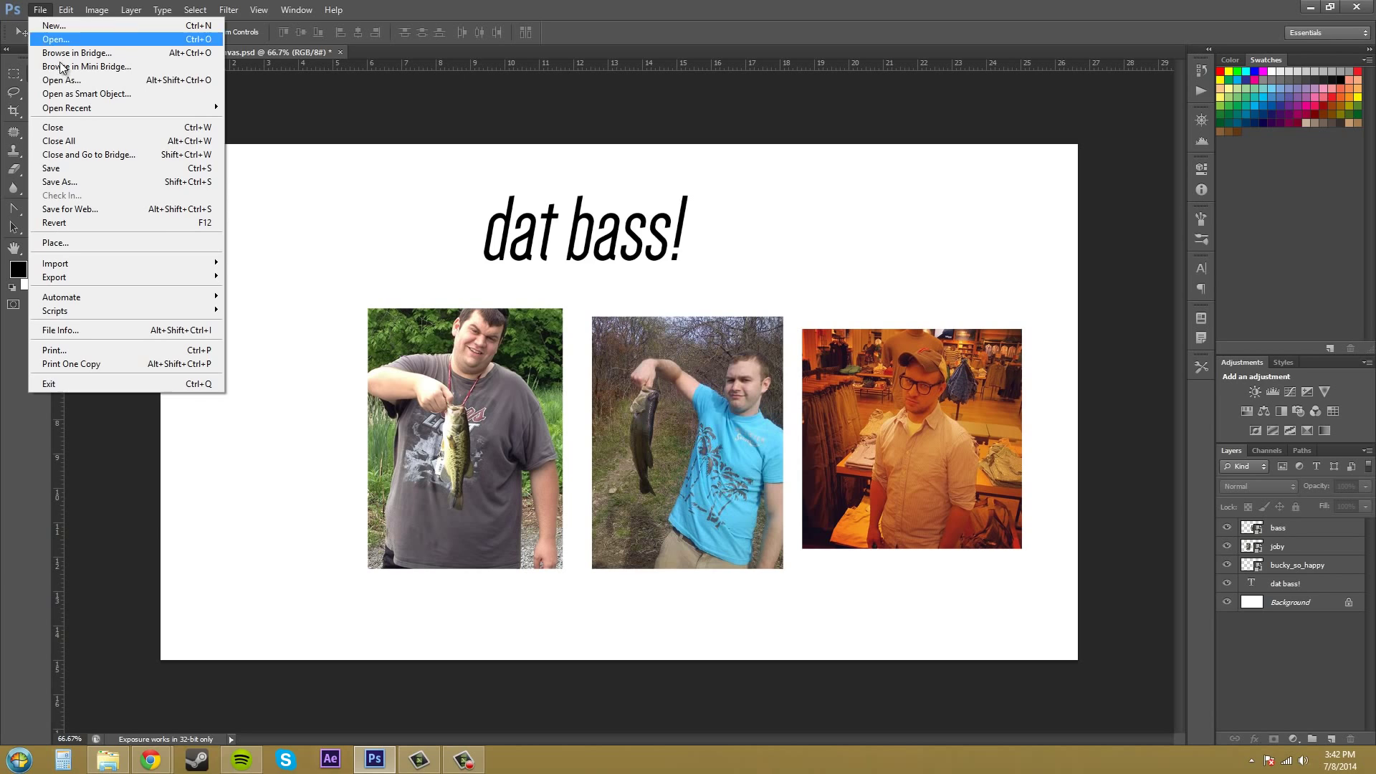
pyautogui.click(91, 243)
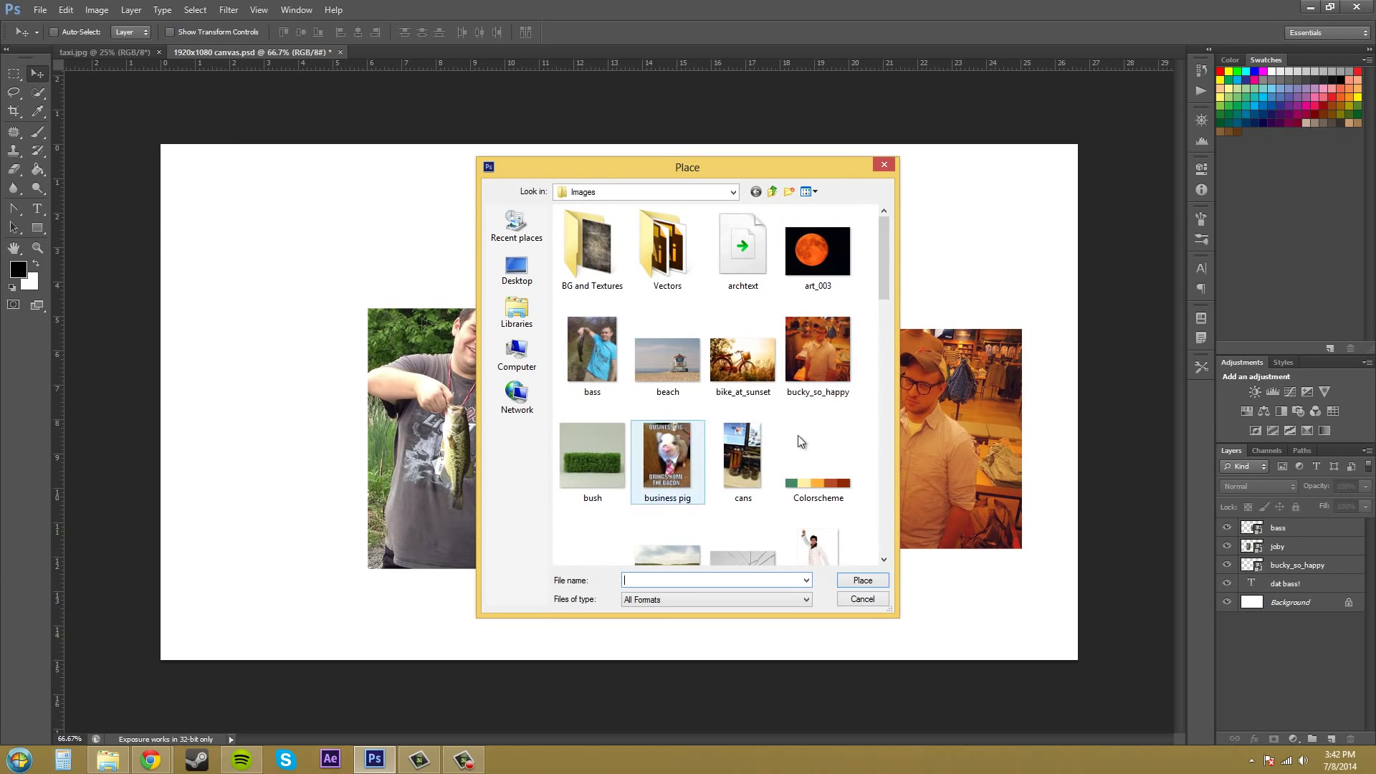
pyautogui.doubleClick(668, 454)
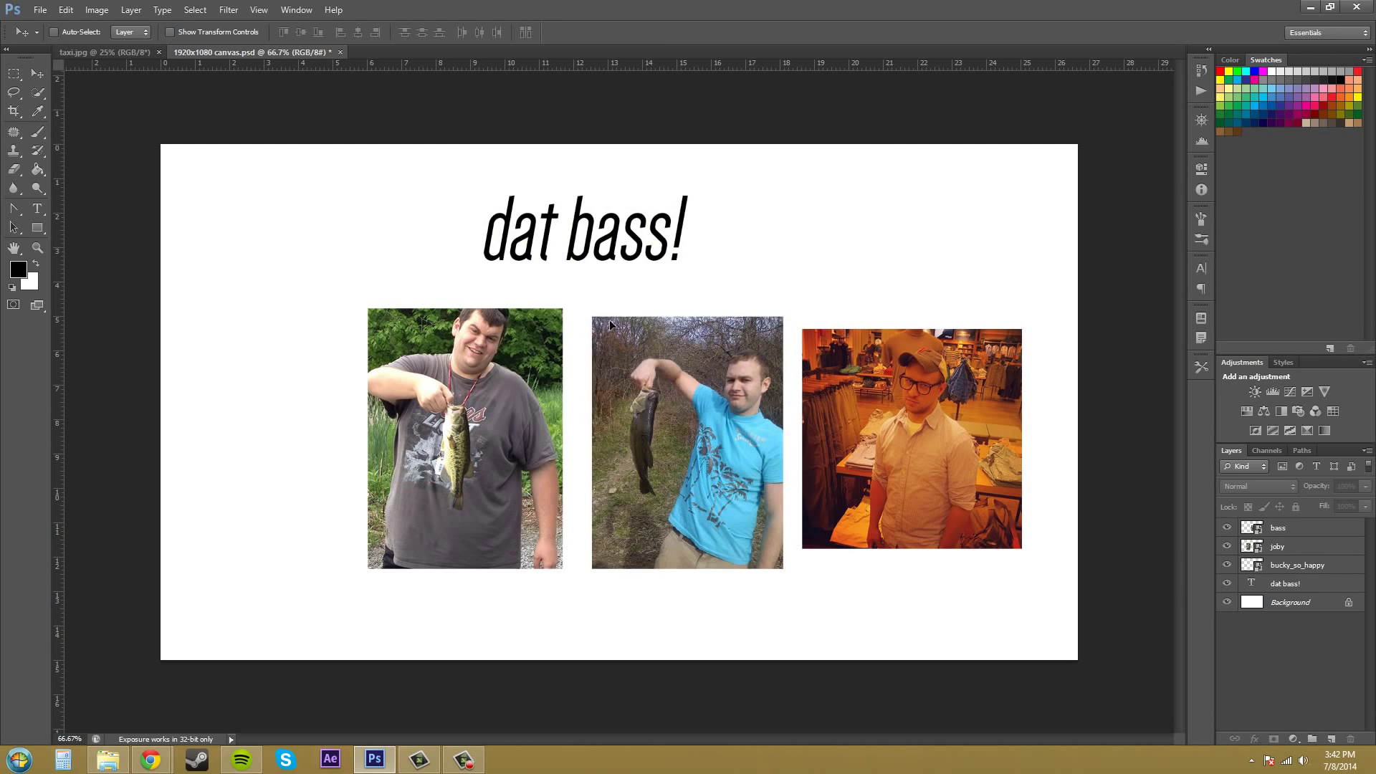
pyautogui.moveTo(561, 394); pyautogui.dragTo(342, 287)
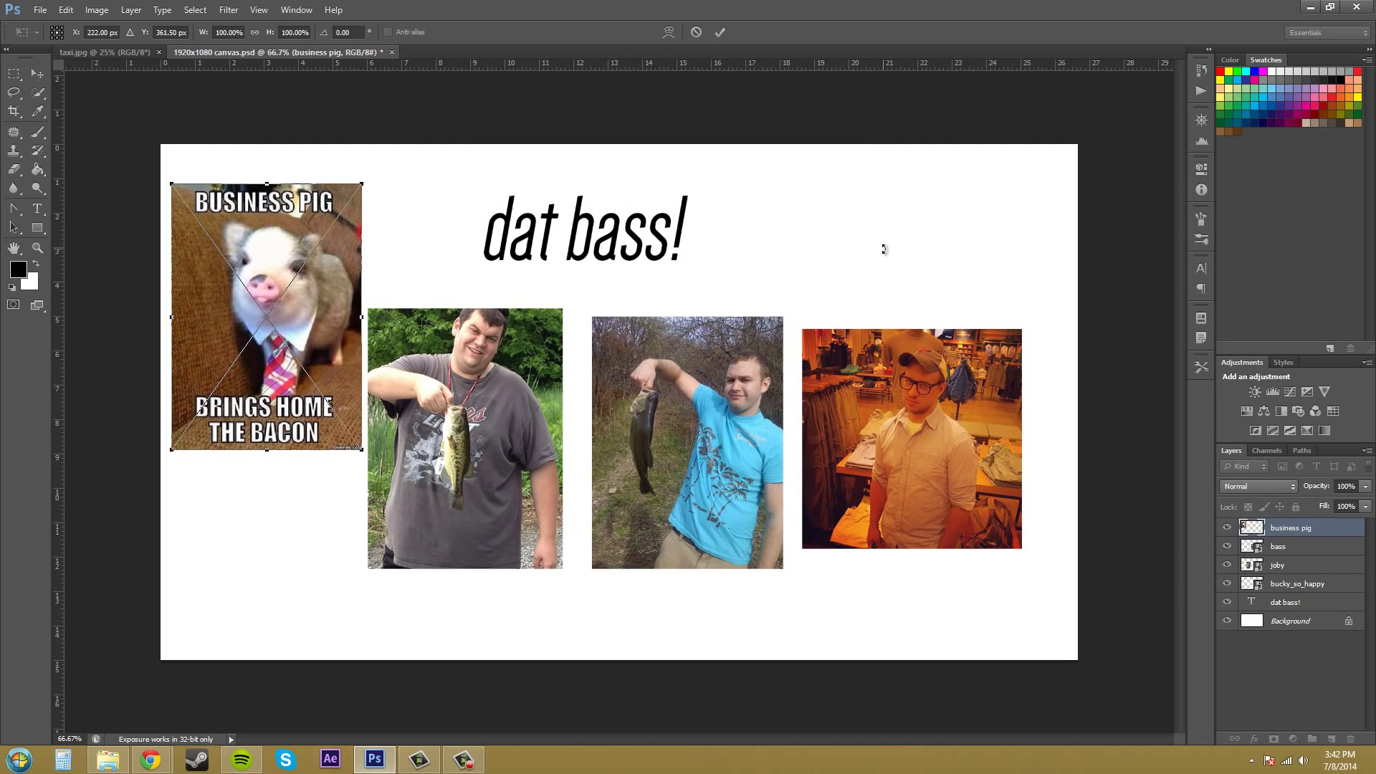
pyautogui.press('Return')
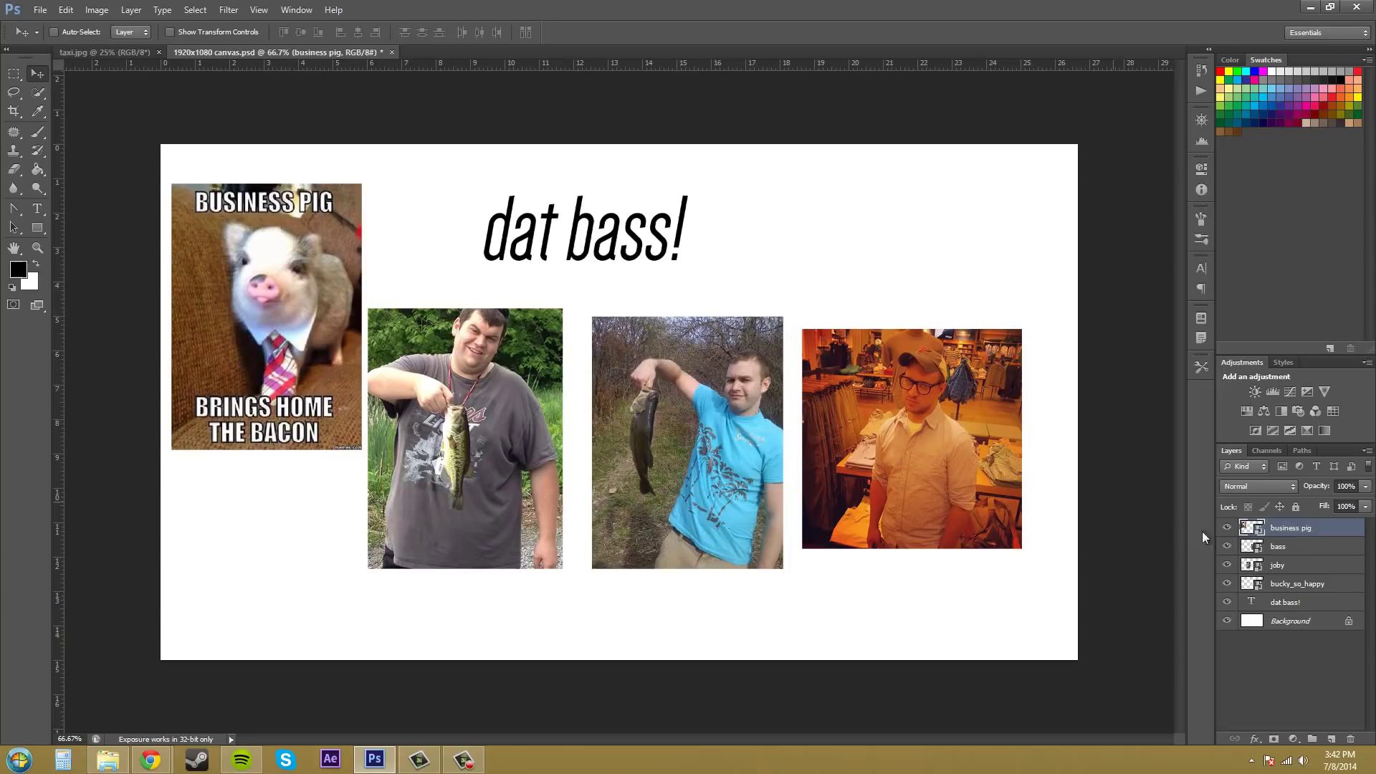
# - Reorder the layers from the top as business pig, bucky_so_happy, bass and joby
pyautogui.click(1306, 675)
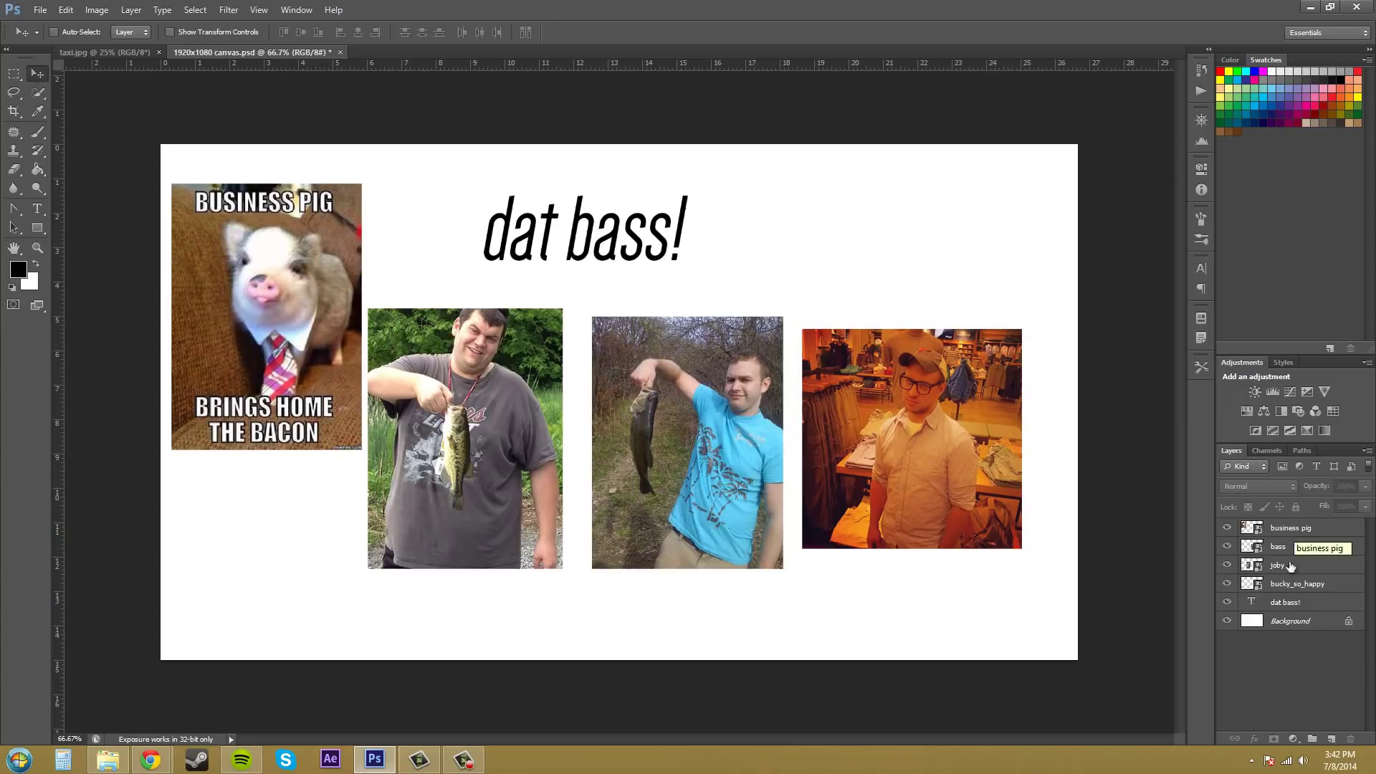
pyautogui.click(1308, 532)
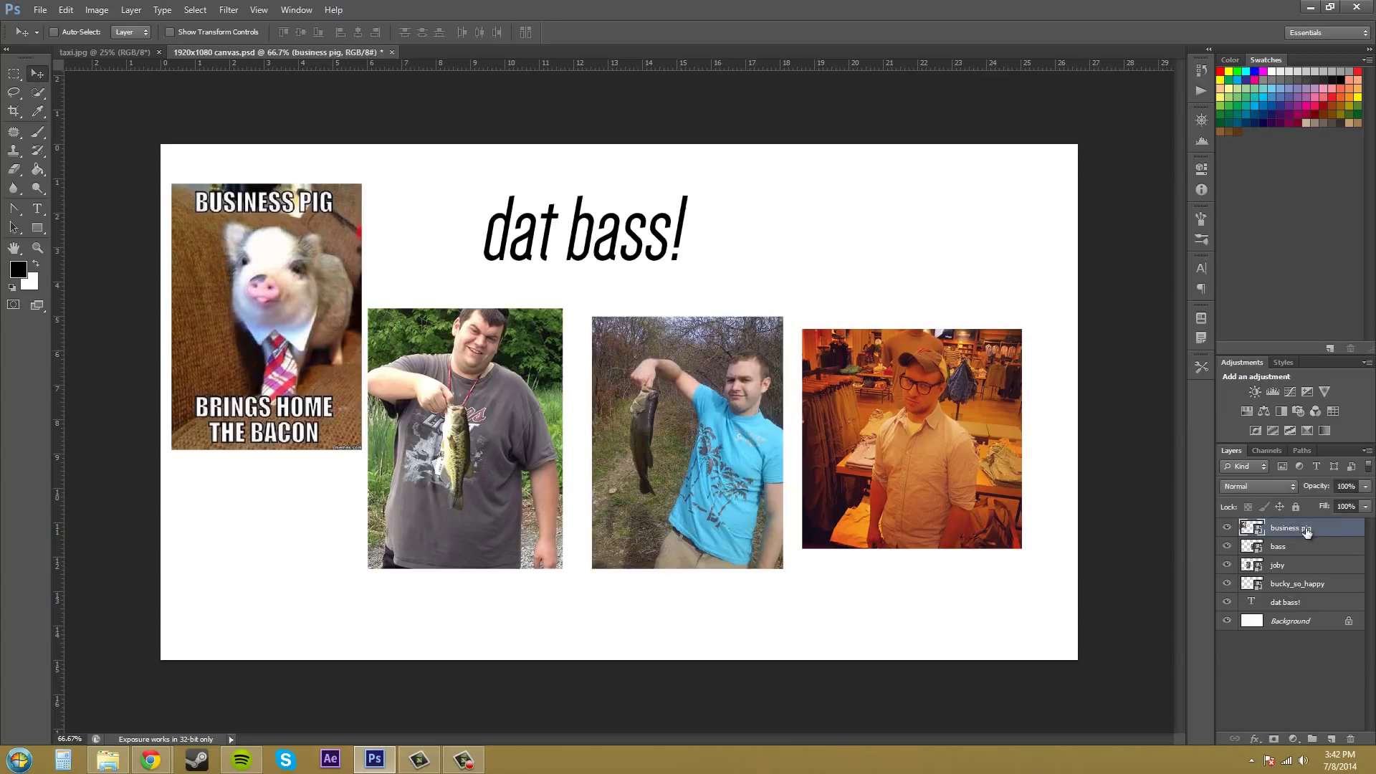
pyautogui.moveTo(1309, 532); pyautogui.dragTo(1290, 557)
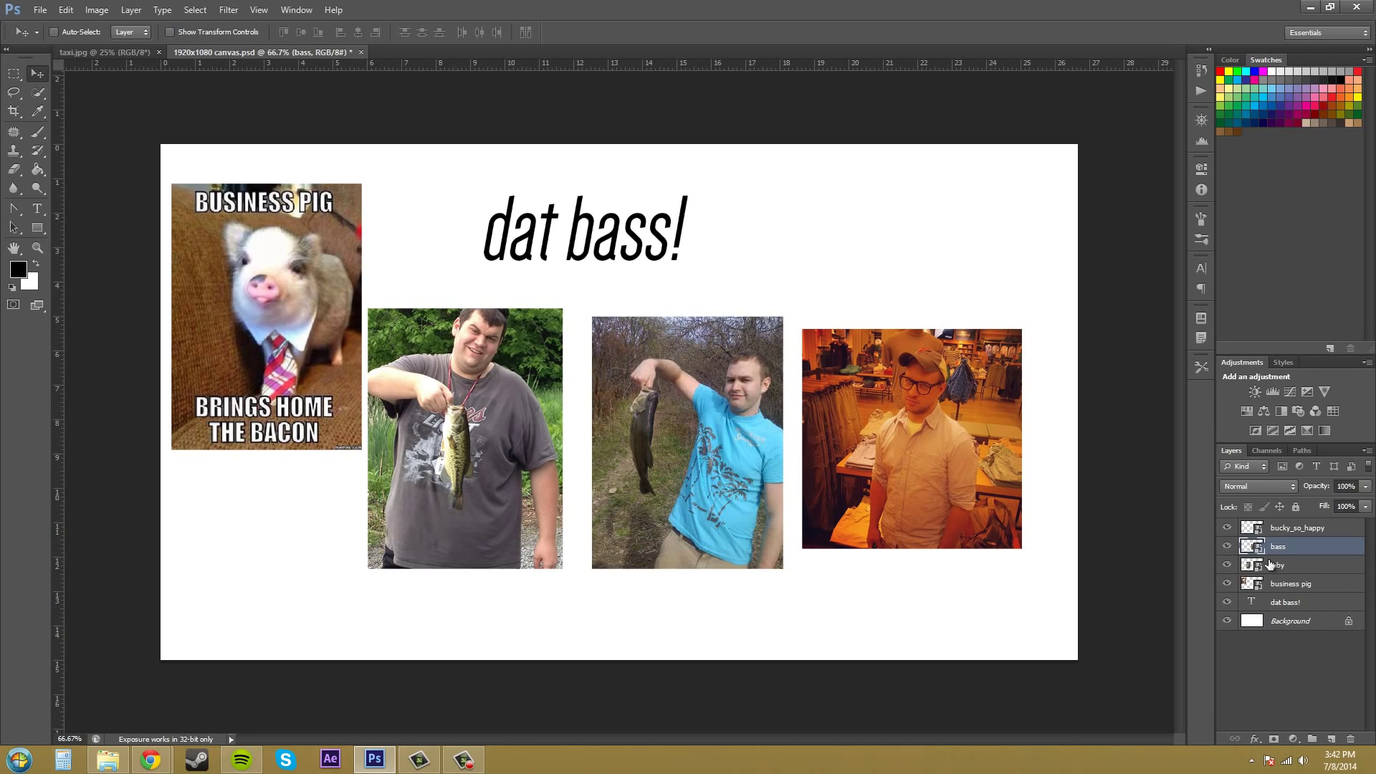
pyautogui.moveTo(1317, 588); pyautogui.dragTo(1319, 532)
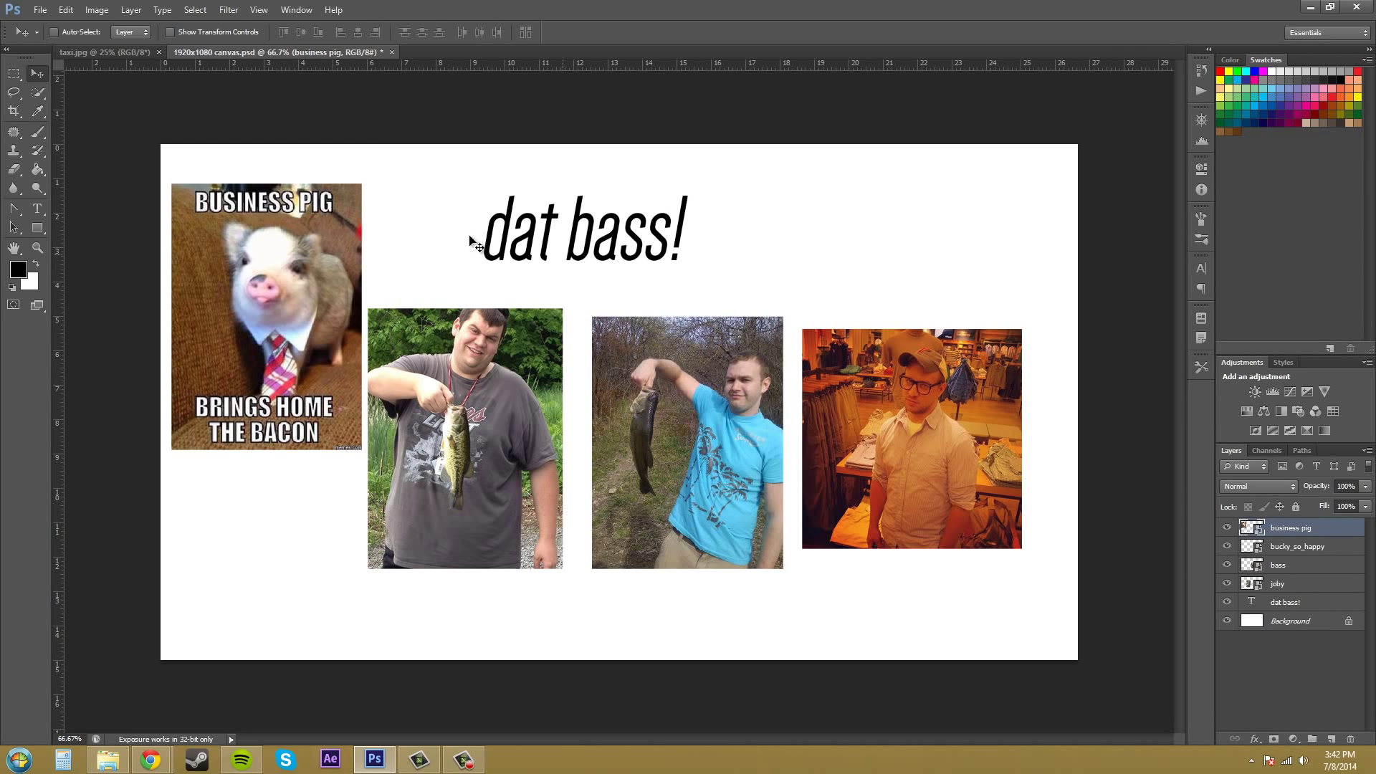
# - Overlap the pig image with the joby photo, bring the joby layer to the front, and return it below bass
pyautogui.moveTo(343, 236)
pyautogui.mouseDown()
pyautogui.moveTo(440, 301)
pyautogui.moveTo(336, 270)
pyautogui.moveTo(329, 252)
pyautogui.mouseUp()
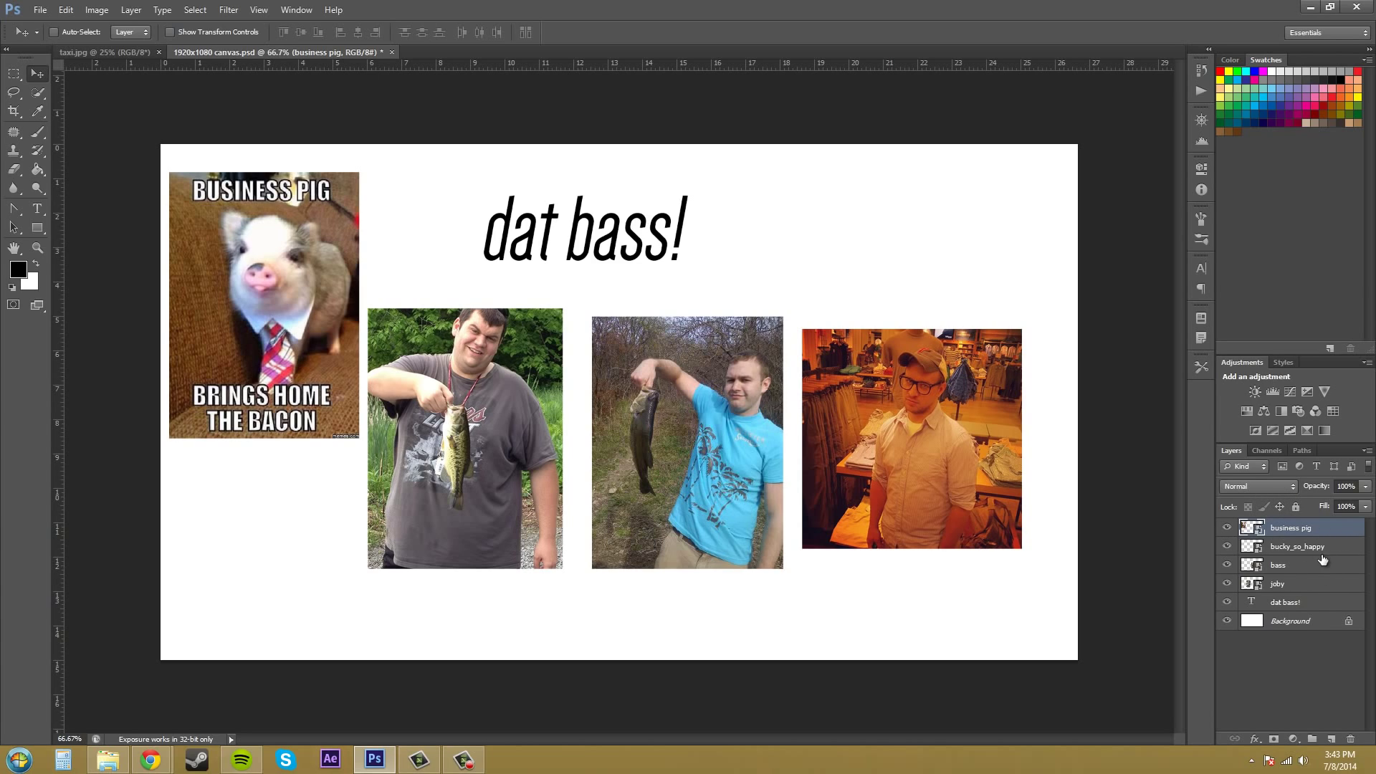
pyautogui.moveTo(262, 252); pyautogui.dragTo(344, 308)
pyautogui.moveTo(1276, 582); pyautogui.dragTo(1298, 523)
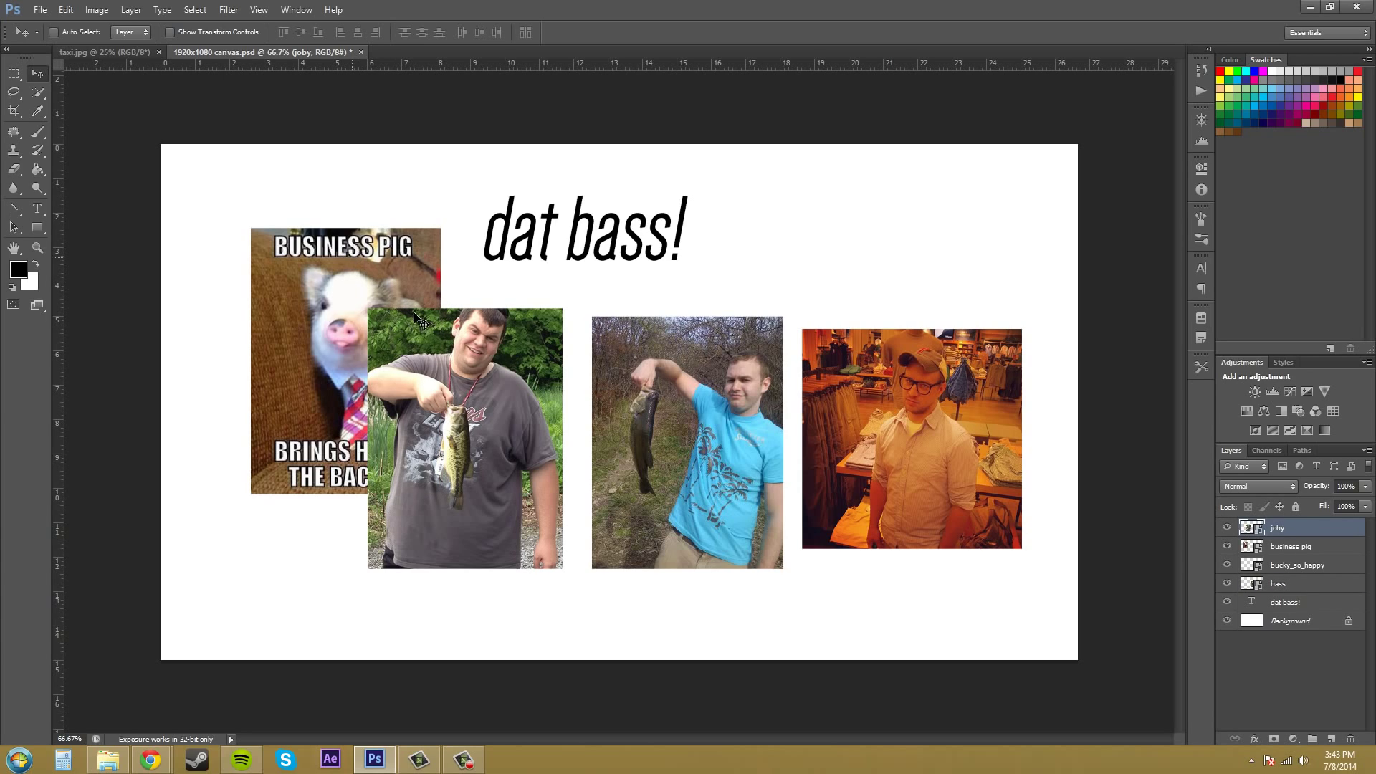
pyautogui.moveTo(1330, 539); pyautogui.dragTo(1319, 602)
# - Nudge the joby photo slightly right and down, and move the business pig image to the canvas's upper-left corner, clear of it
pyautogui.moveTo(448, 375)
pyautogui.mouseDown()
pyautogui.moveTo(427, 356)
pyautogui.moveTo(461, 383)
pyautogui.mouseUp()
pyautogui.click(1322, 529)
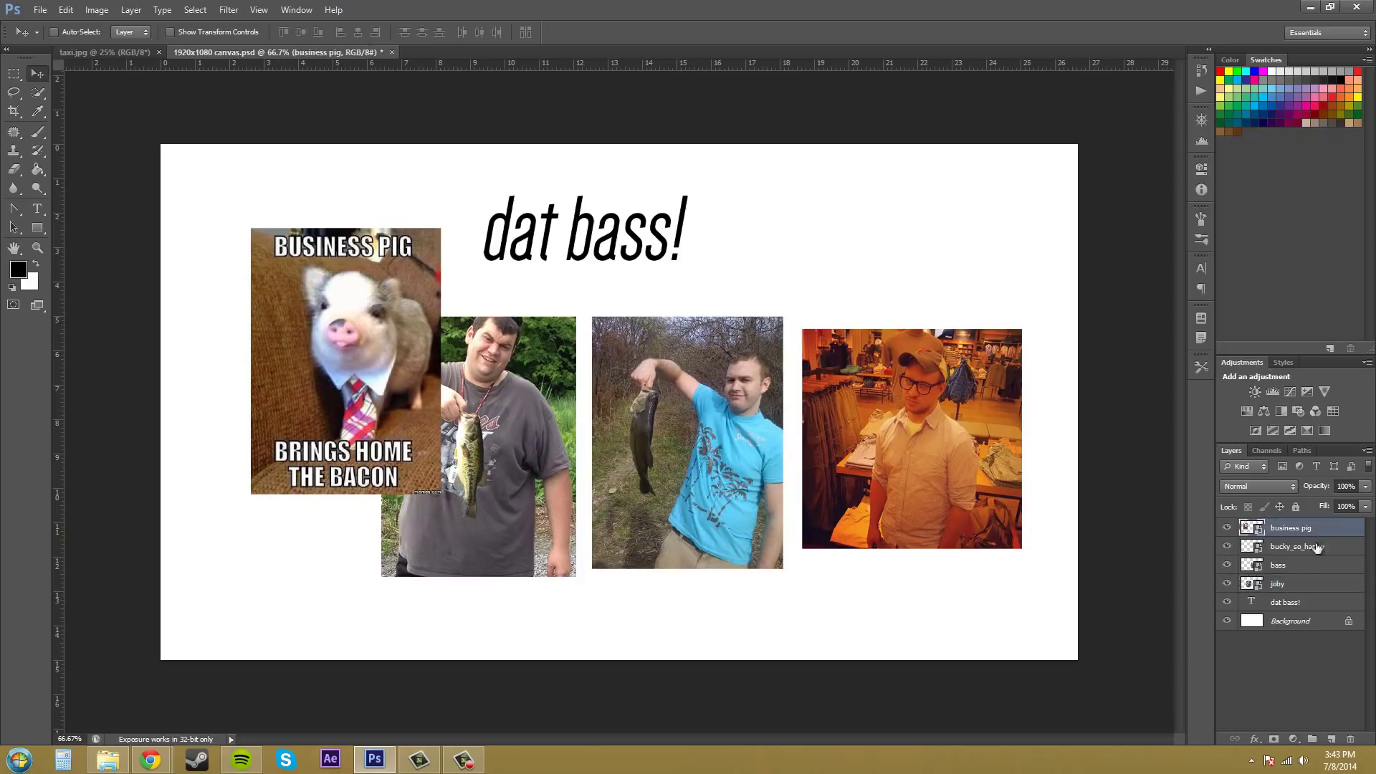
pyautogui.moveTo(359, 301); pyautogui.dragTo(290, 249)
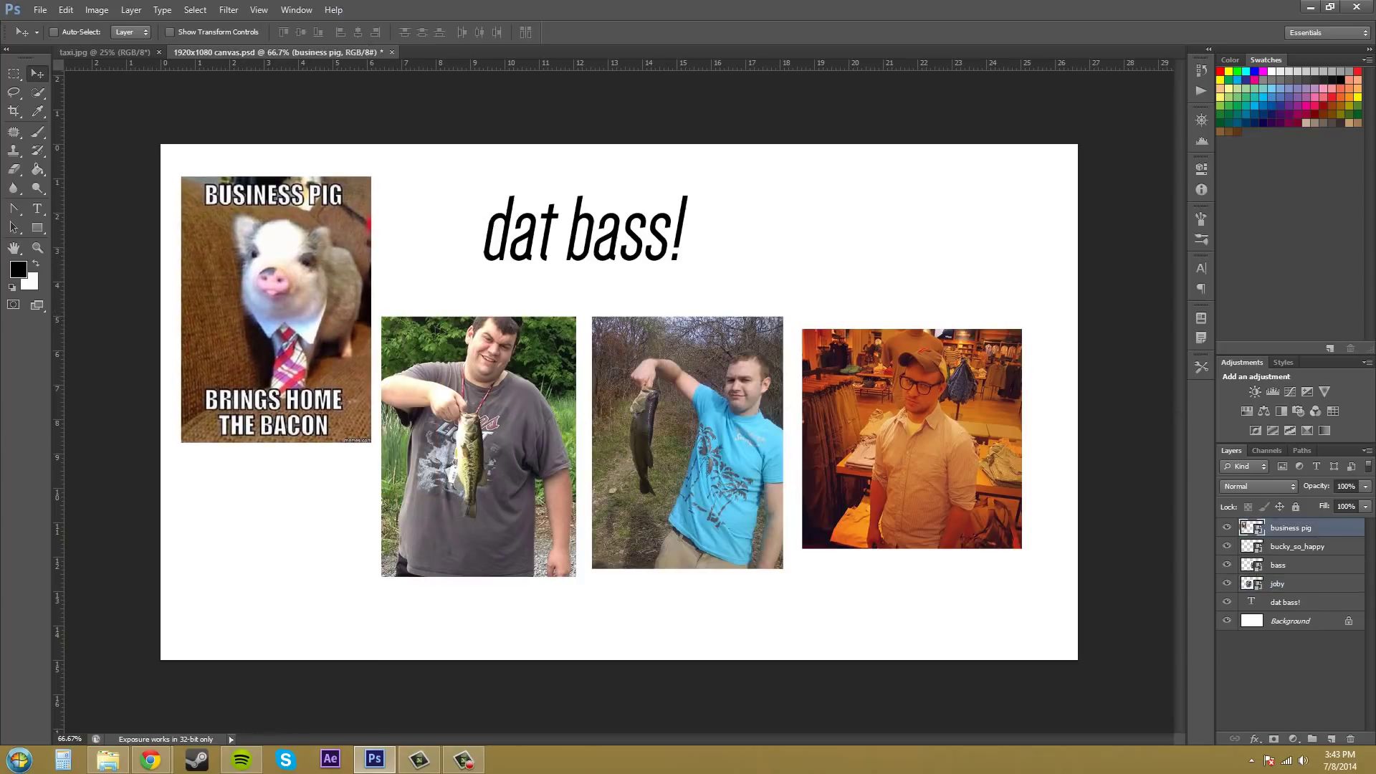
# - Add the text "Ctrl + [ or ]" near the canvas's lower edge, on a layer directly above bucky_so_happy
pyautogui.press('F10')
pyautogui.click(1319, 552)
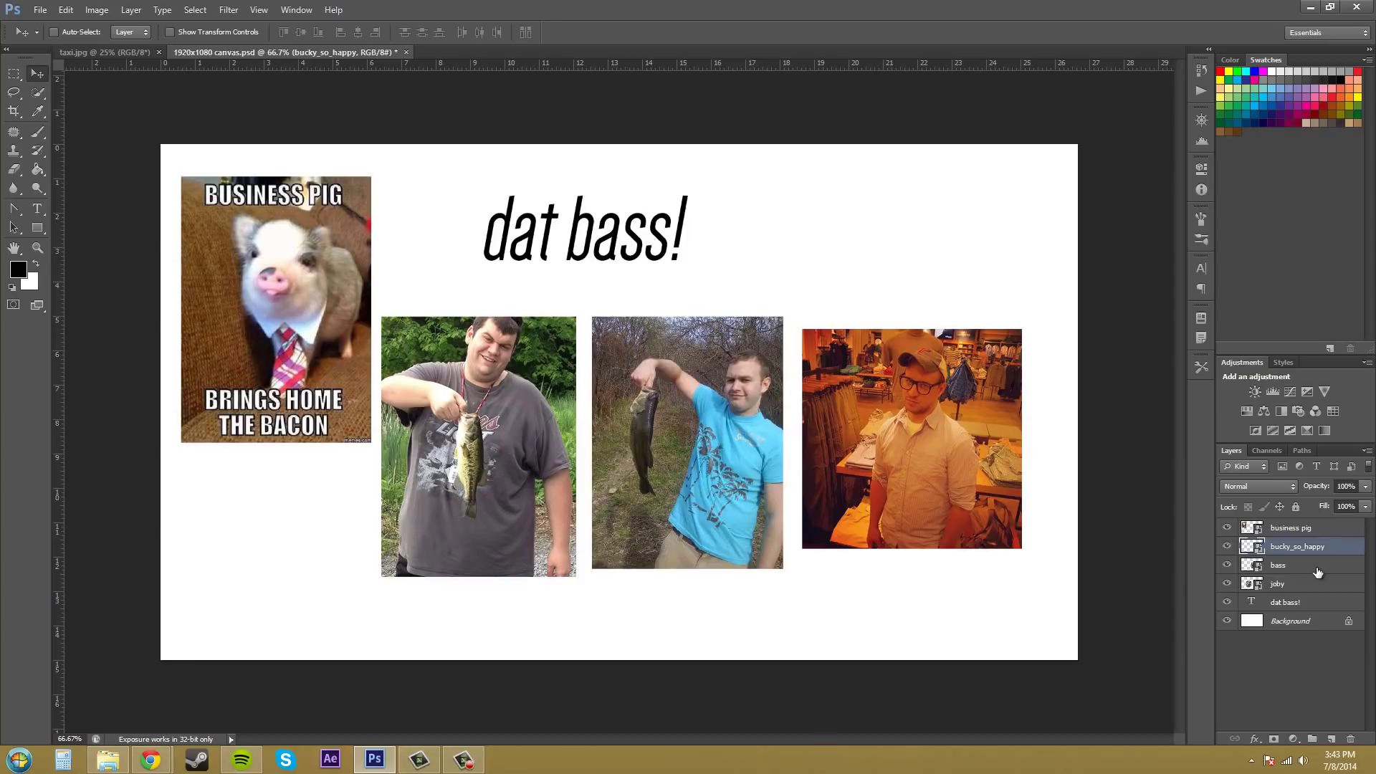
pyautogui.click(37, 209)
pyautogui.click(548, 628)
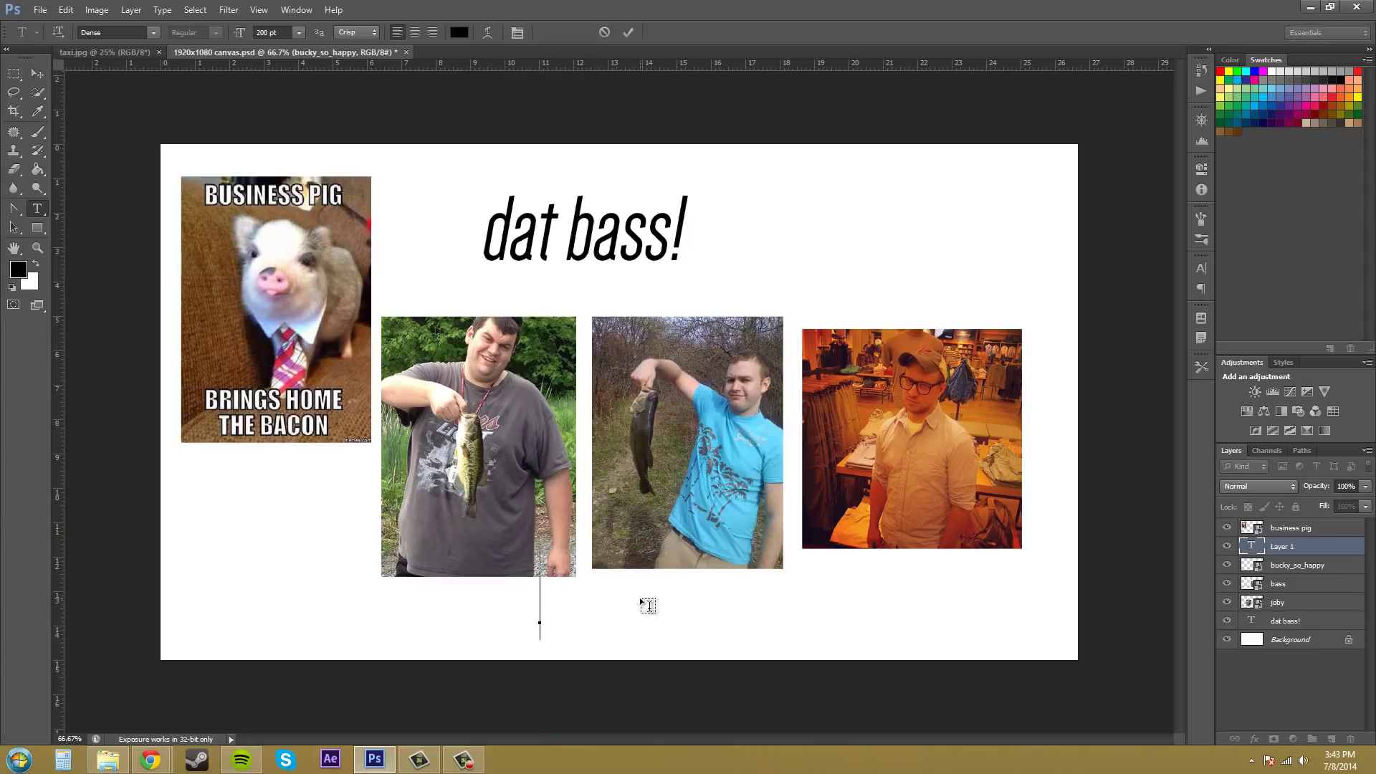
pyautogui.write('Ctrl')
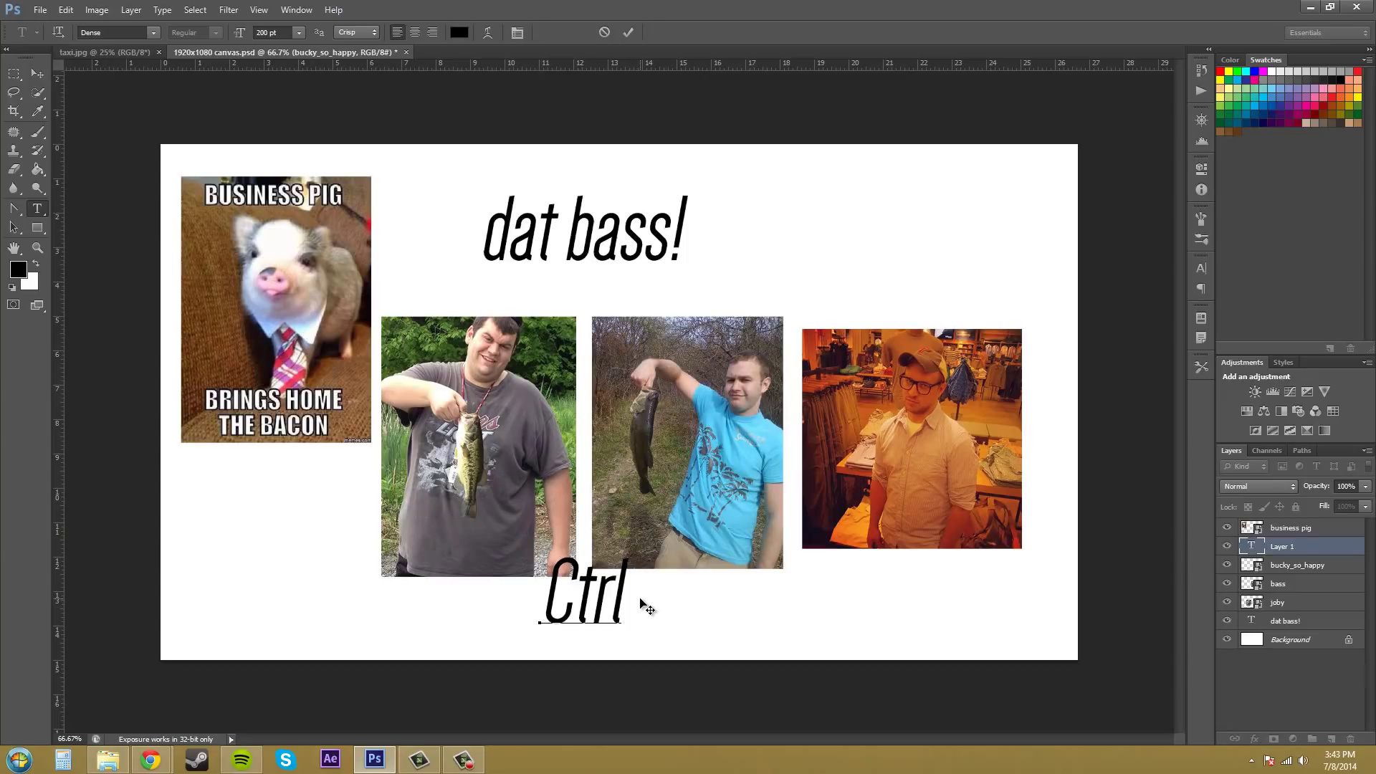
pyautogui.write('(')
pyautogui.press('BackSpace')
pyautogui.write('+ {[')
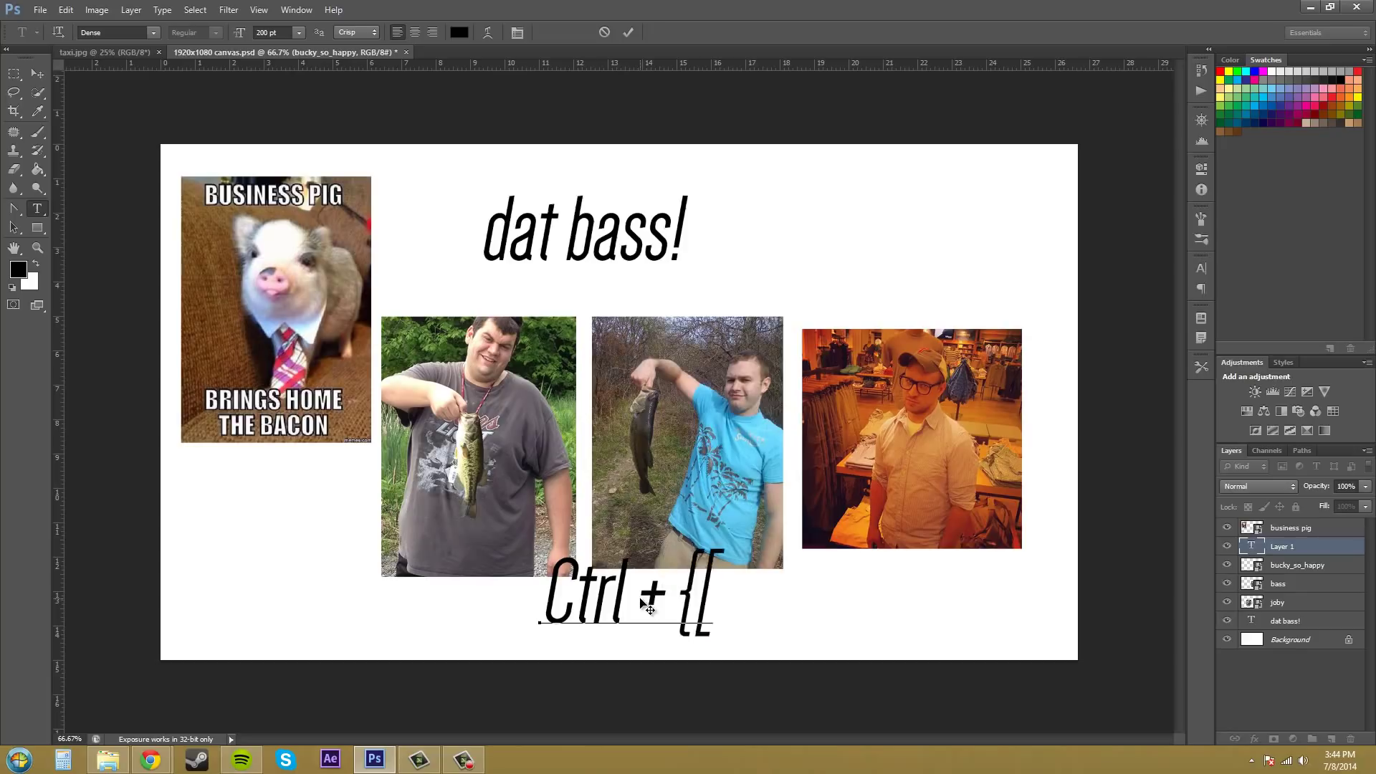
pyautogui.press('Left')
pyautogui.press('Delete')
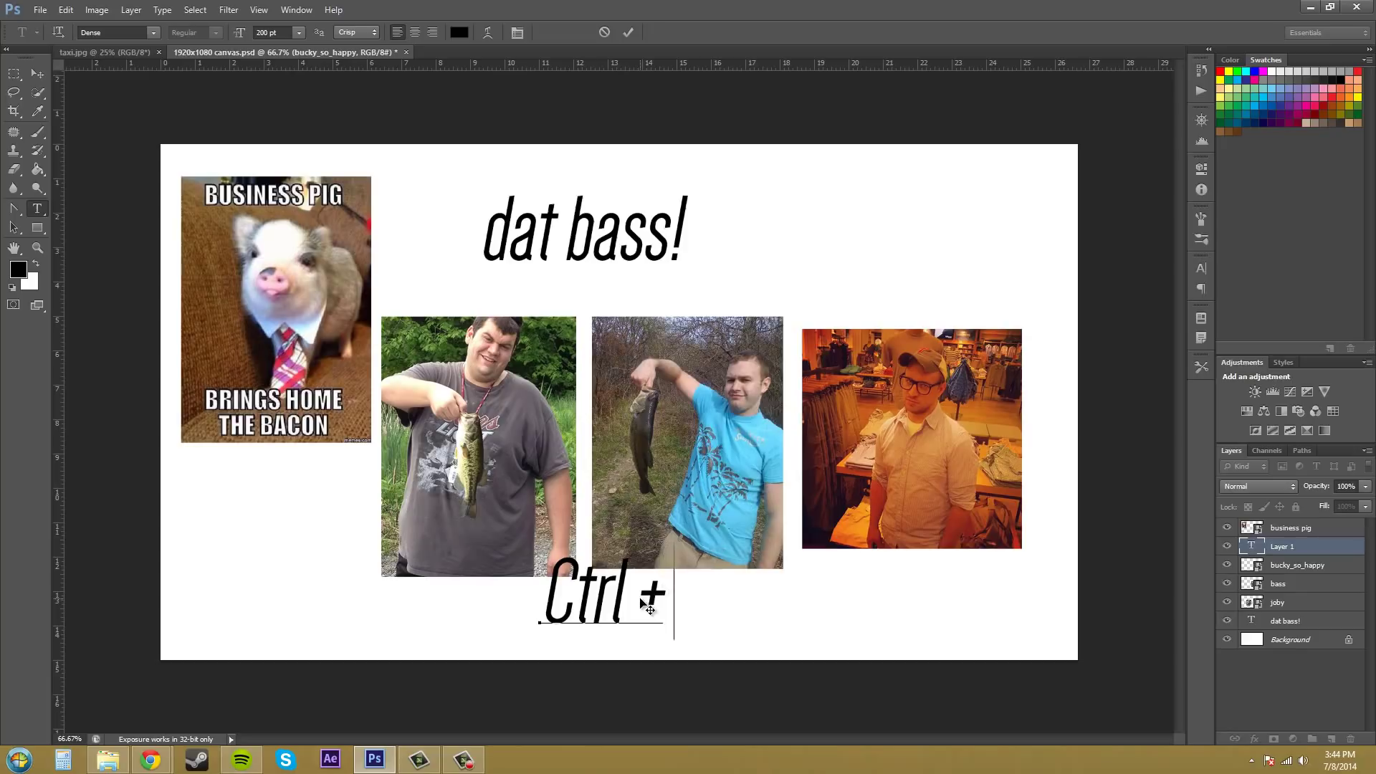
pyautogui.write('[ or ]')
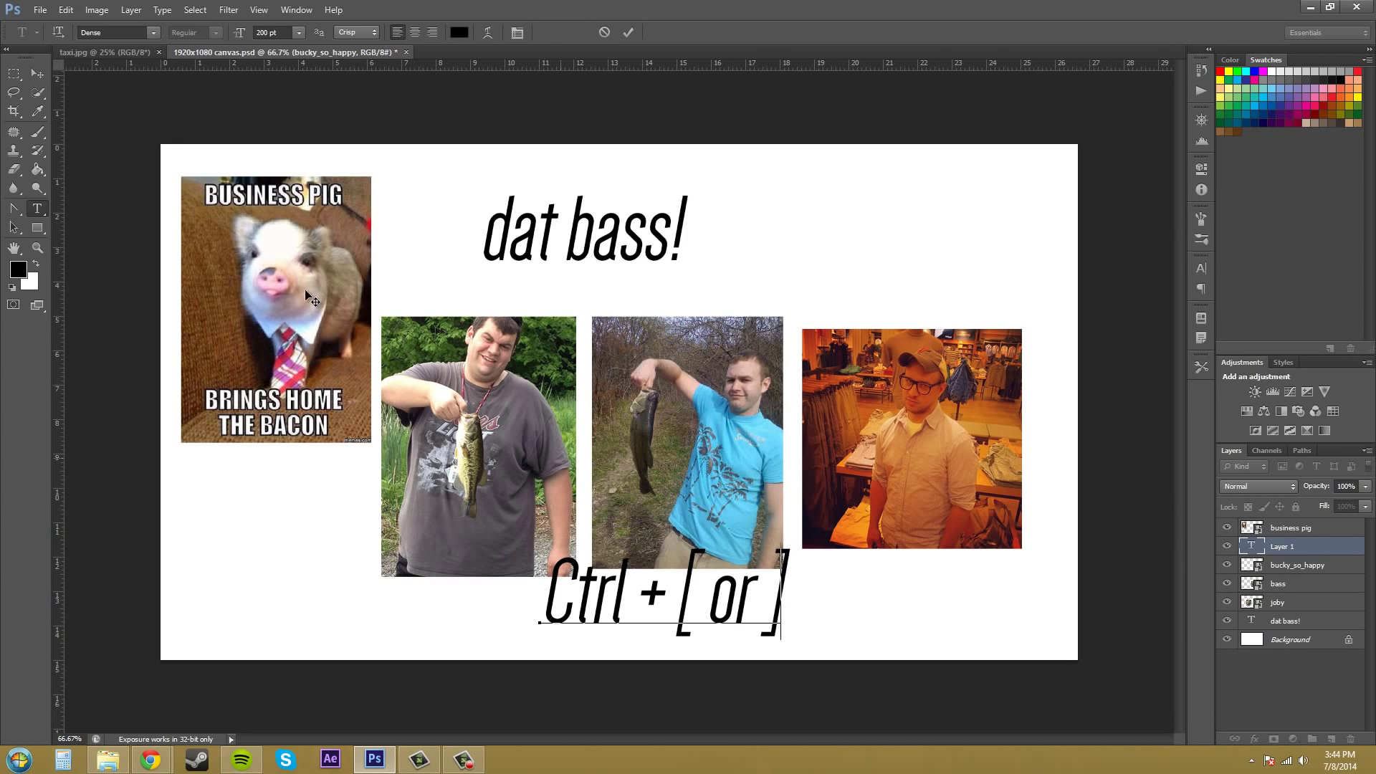
# - Move the "Ctrl + [ or ]" text to the upper part of the canvas, beside the "dat bass!" text
pyautogui.click(14, 73)
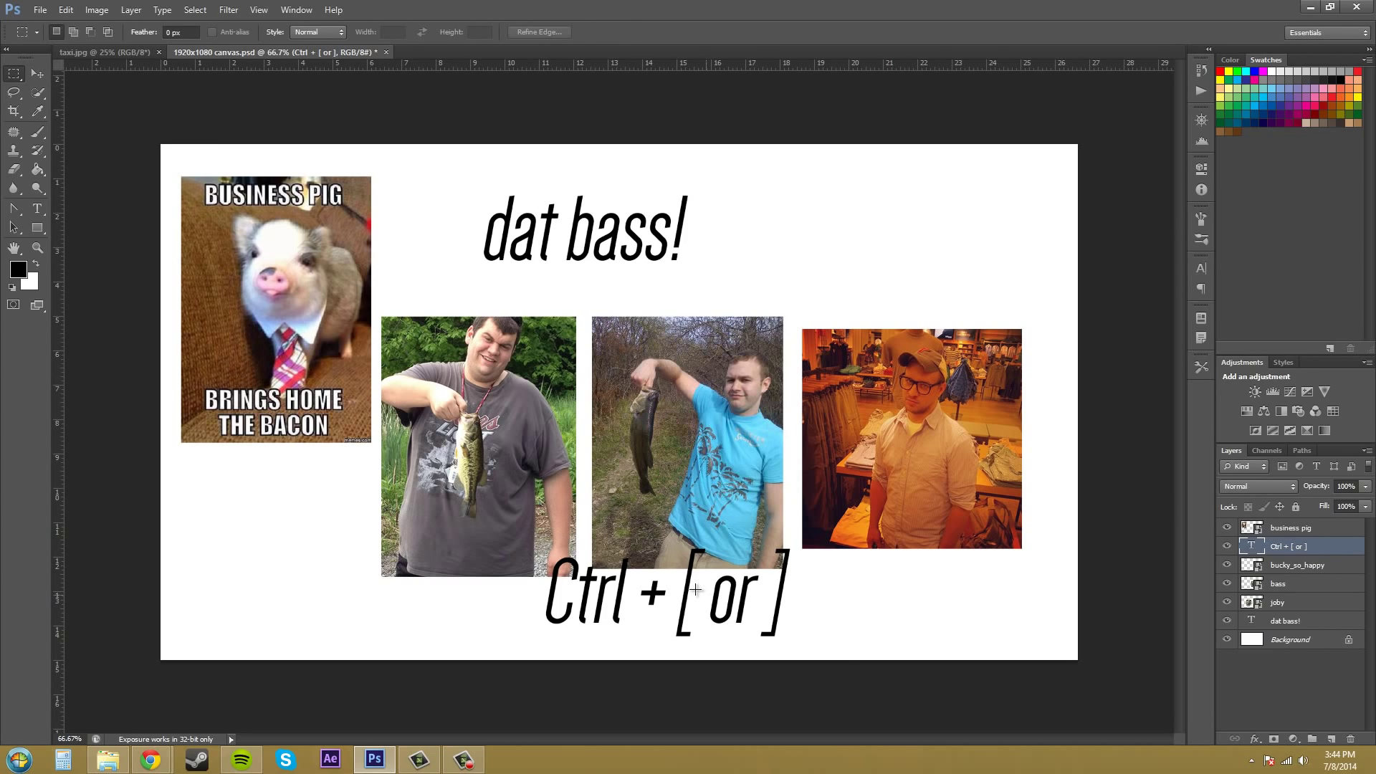
pyautogui.click(37, 73)
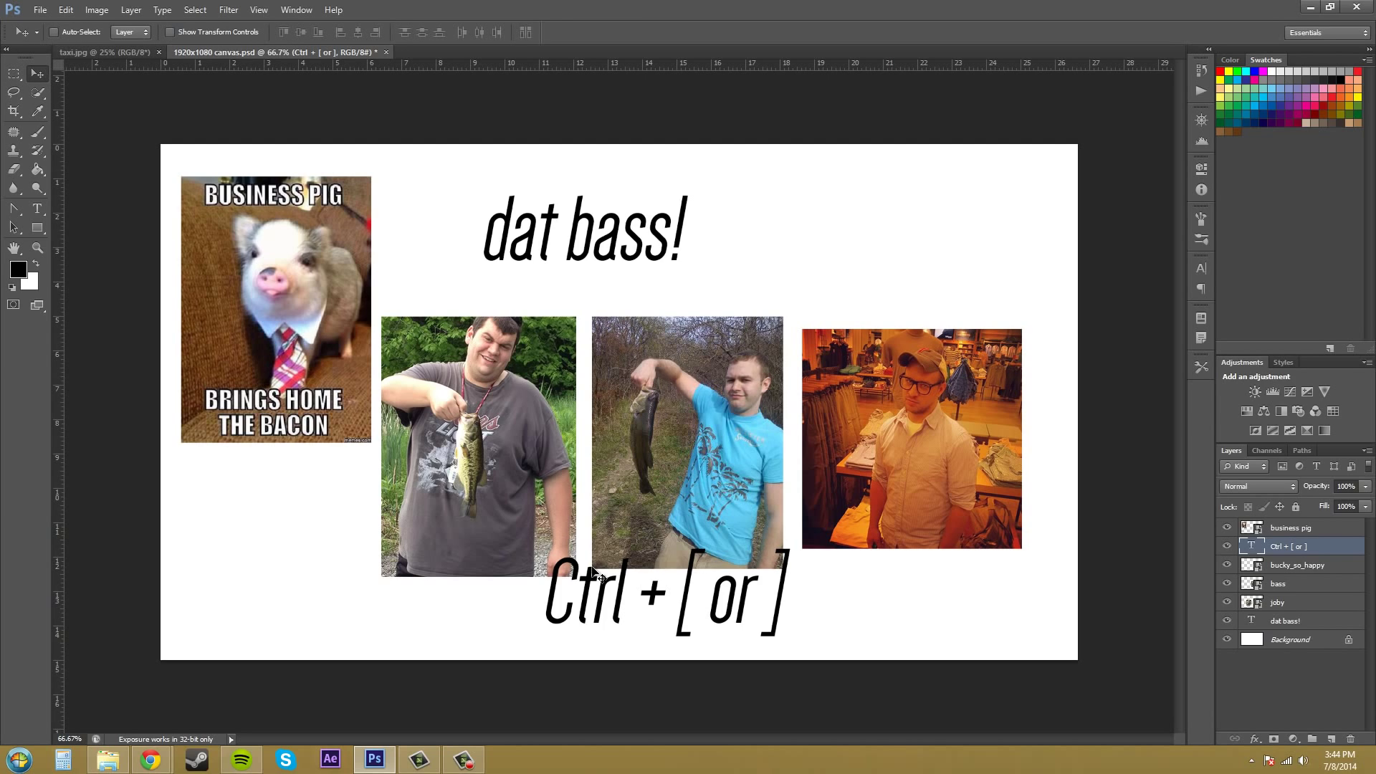
pyautogui.moveTo(674, 508); pyautogui.dragTo(894, 146)
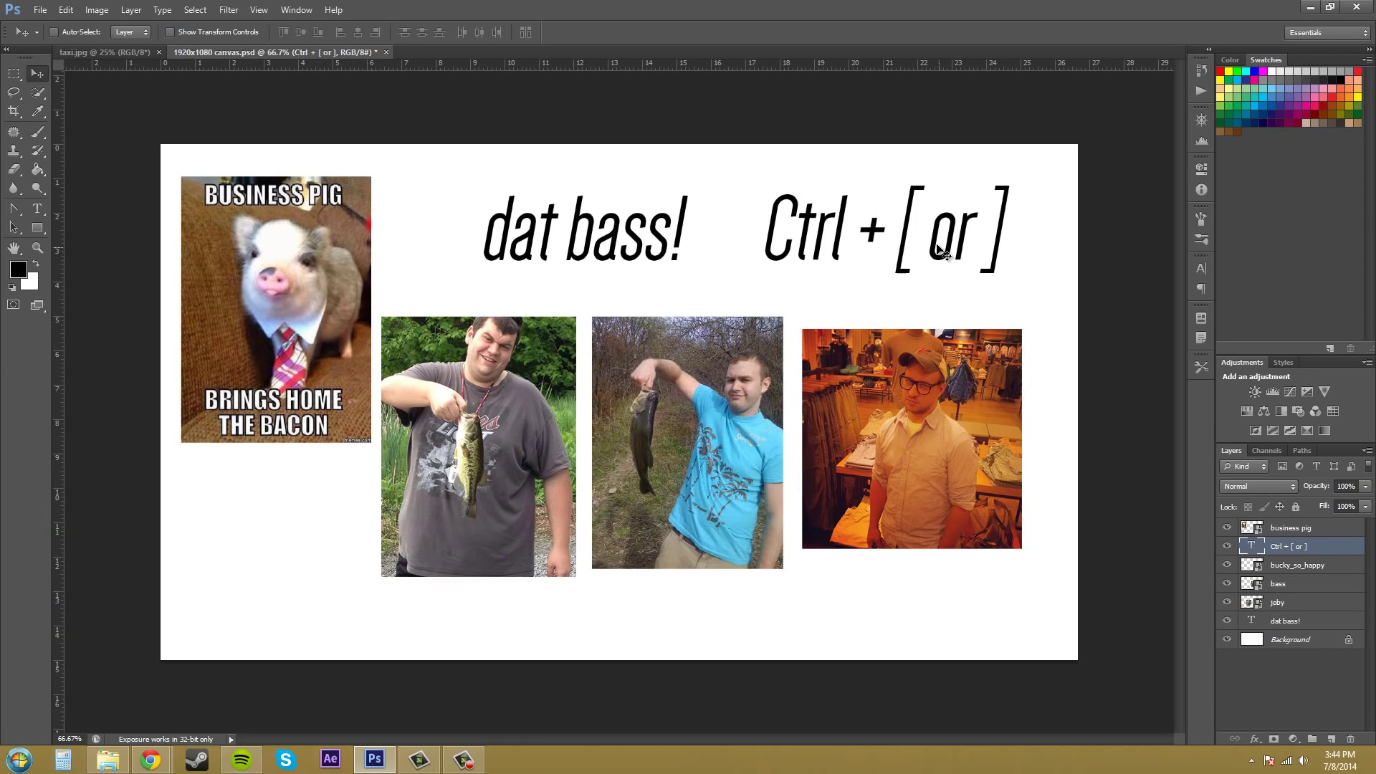
# - Shift the "Ctrl + [ or ]" text layer down and up through the stack, ending between the bass and joby layers
pyautogui.click(1296, 565)
pyautogui.click(1305, 549)
pyautogui.hotkey('ctrl', '[')
pyautogui.hotkey('ctrl', '[')
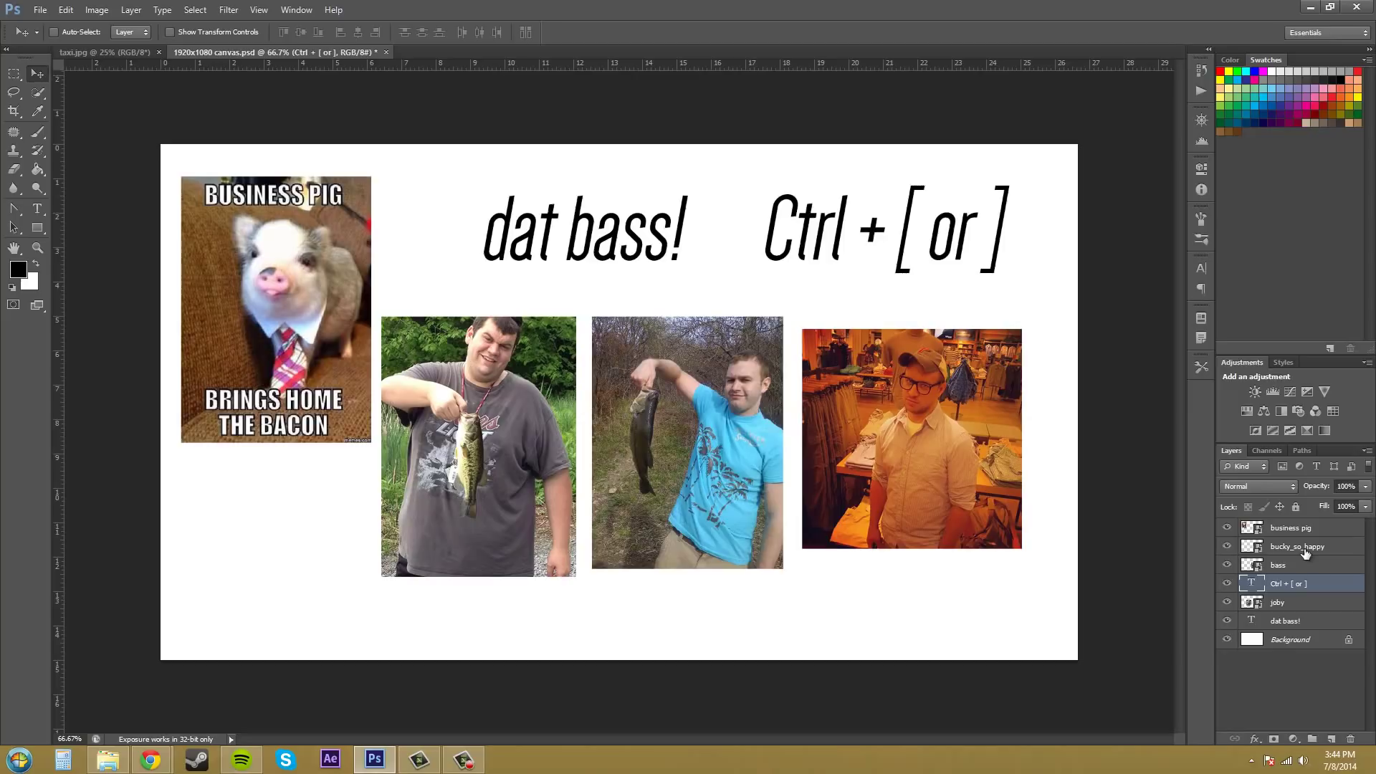
pyautogui.hotkey('ctrl', '[')
pyautogui.hotkey('ctrl', ']')
pyautogui.hotkey('ctrl', ']')
pyautogui.hotkey('ctrl', ']')
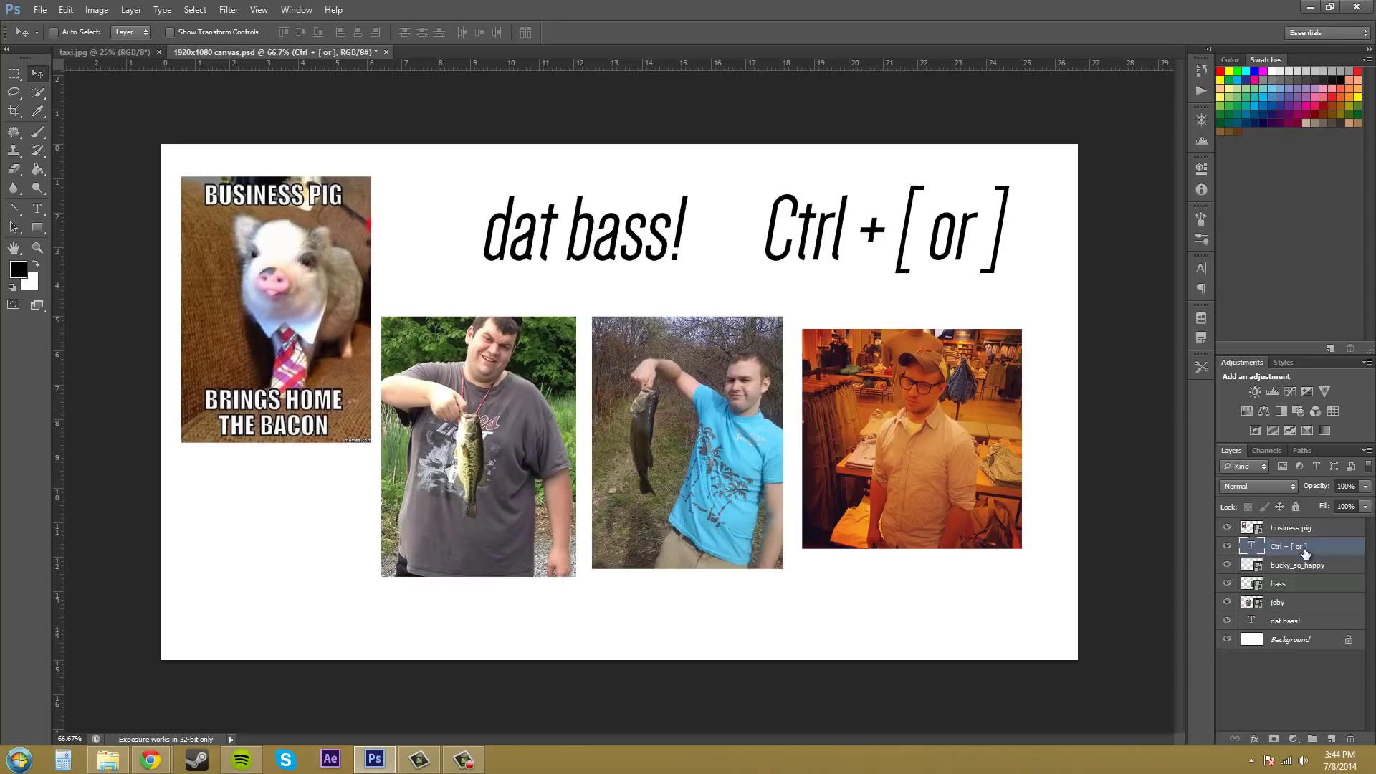
pyautogui.hotkey('ctrl', ']')
pyautogui.hotkey('ctrl', '[')
pyautogui.hotkey('ctrl', '[')
pyautogui.hotkey('ctrl', '[')
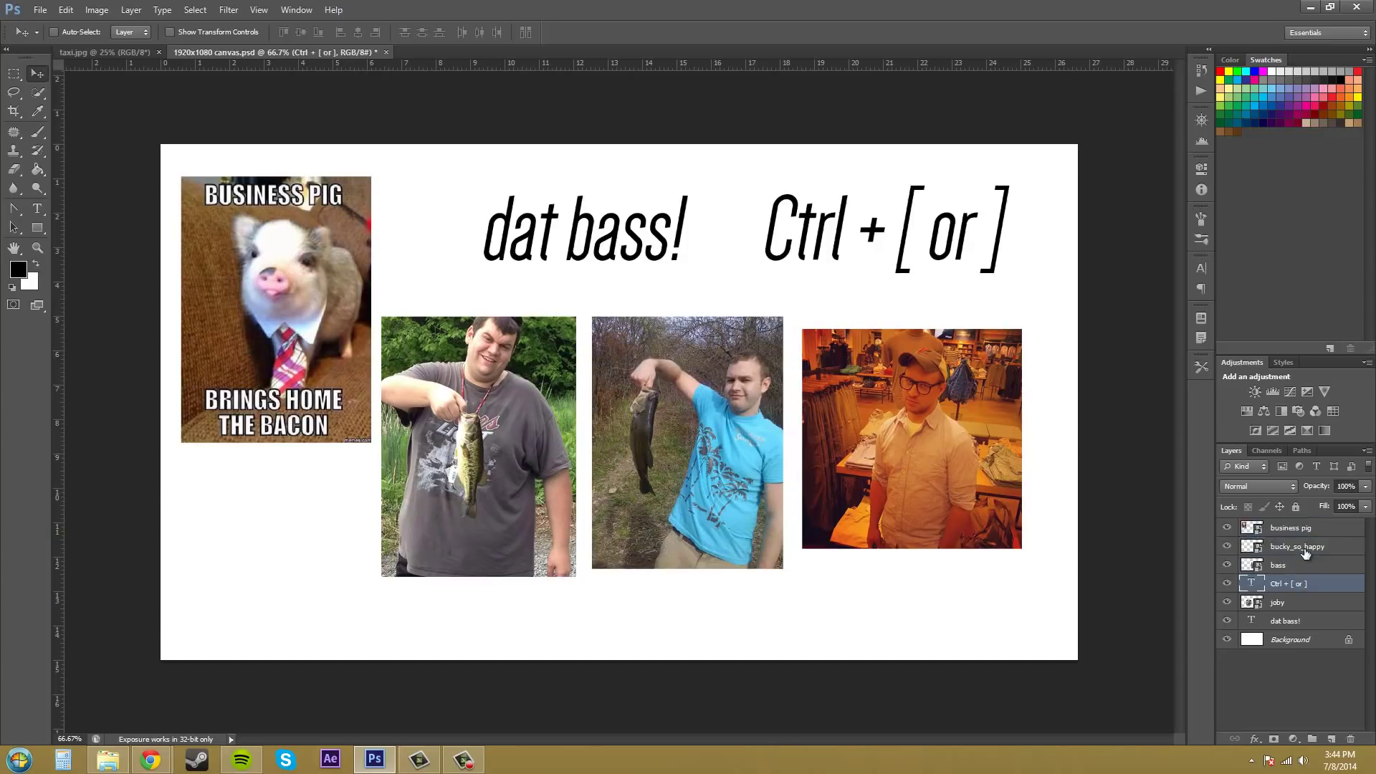
pyautogui.press('F10')
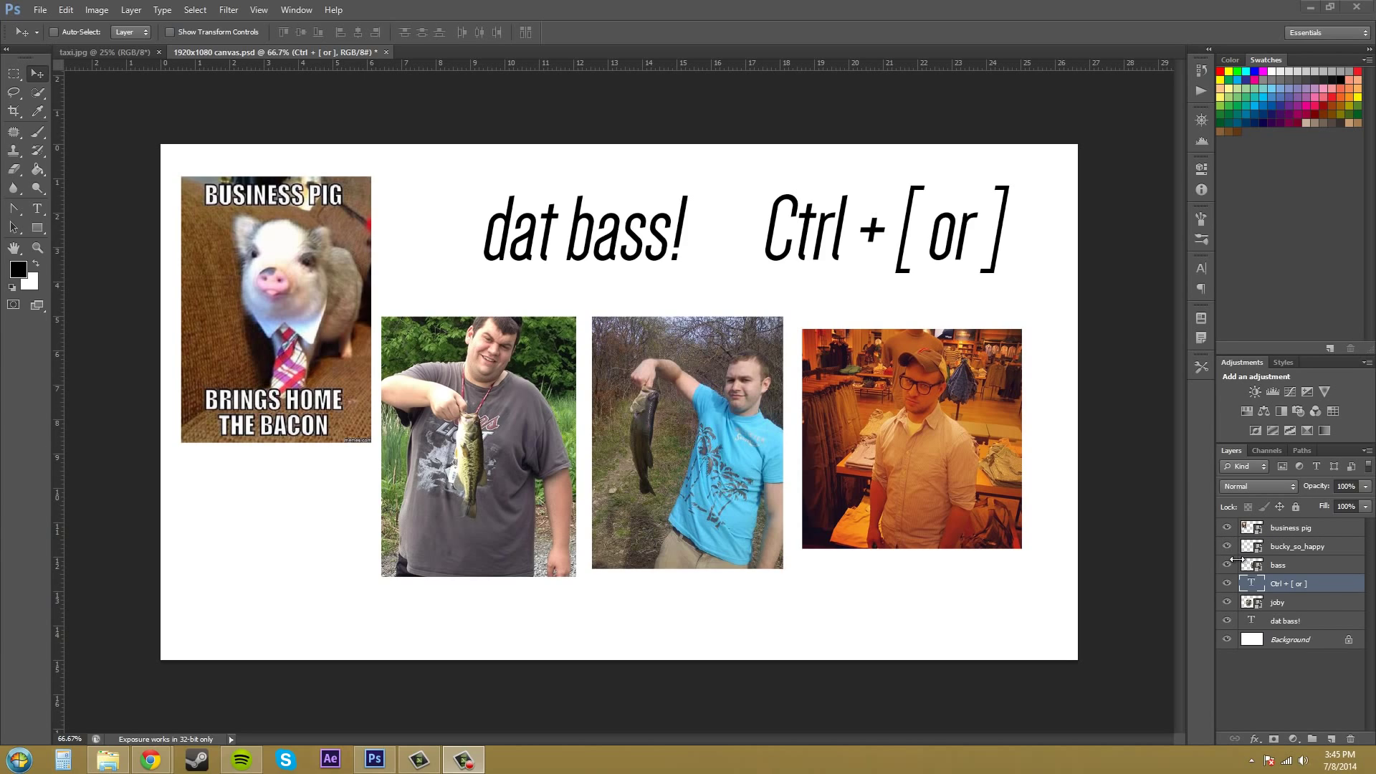
# - Hide the business pig layer, then show it again
pyautogui.click(1289, 534)
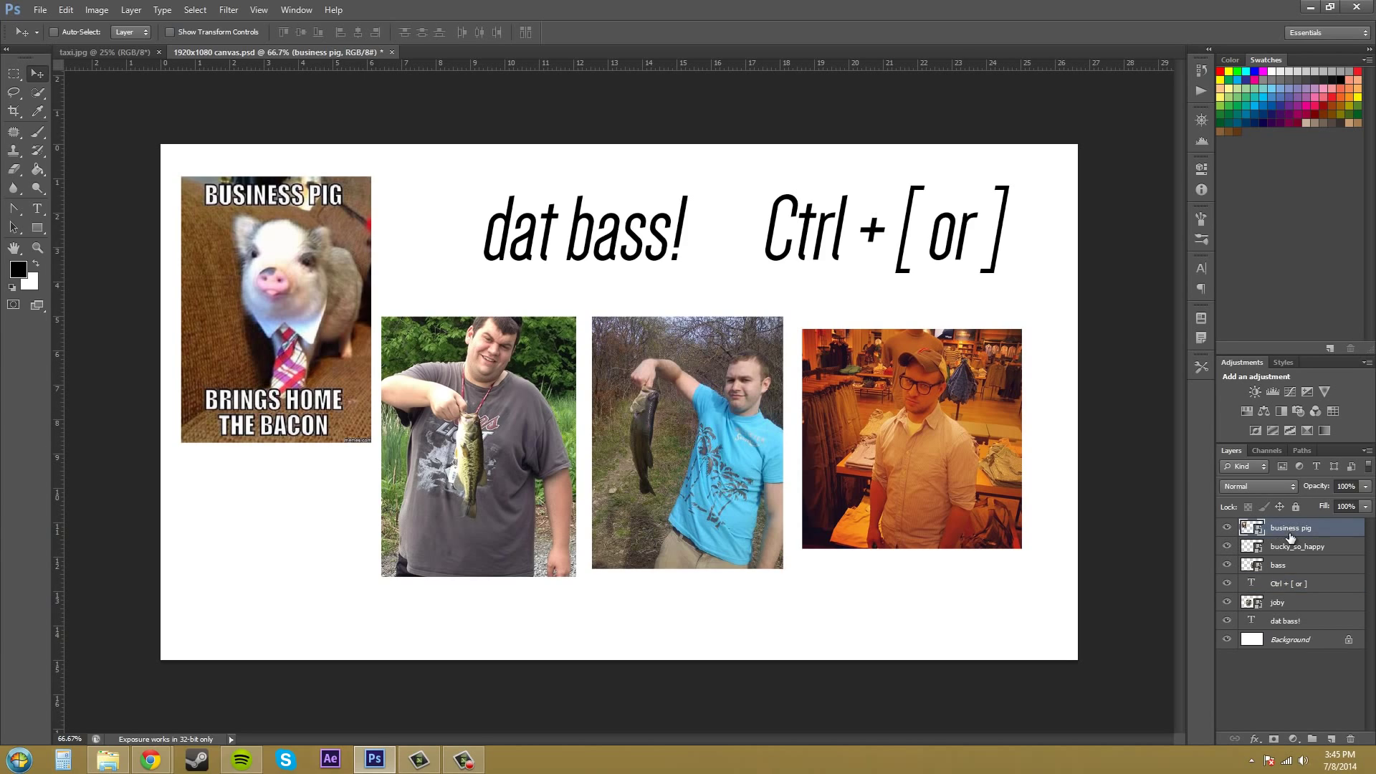
pyautogui.click(1227, 528)
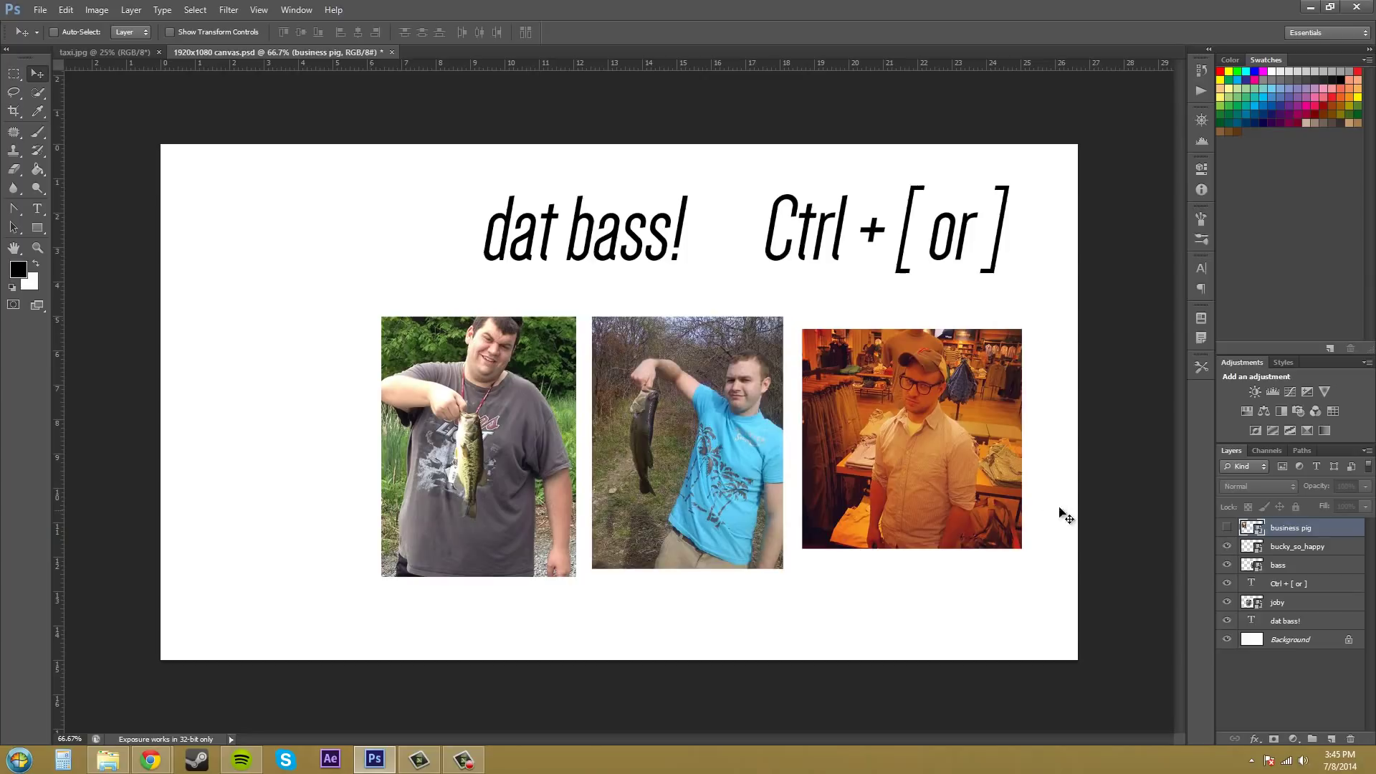
pyautogui.click(1226, 528)
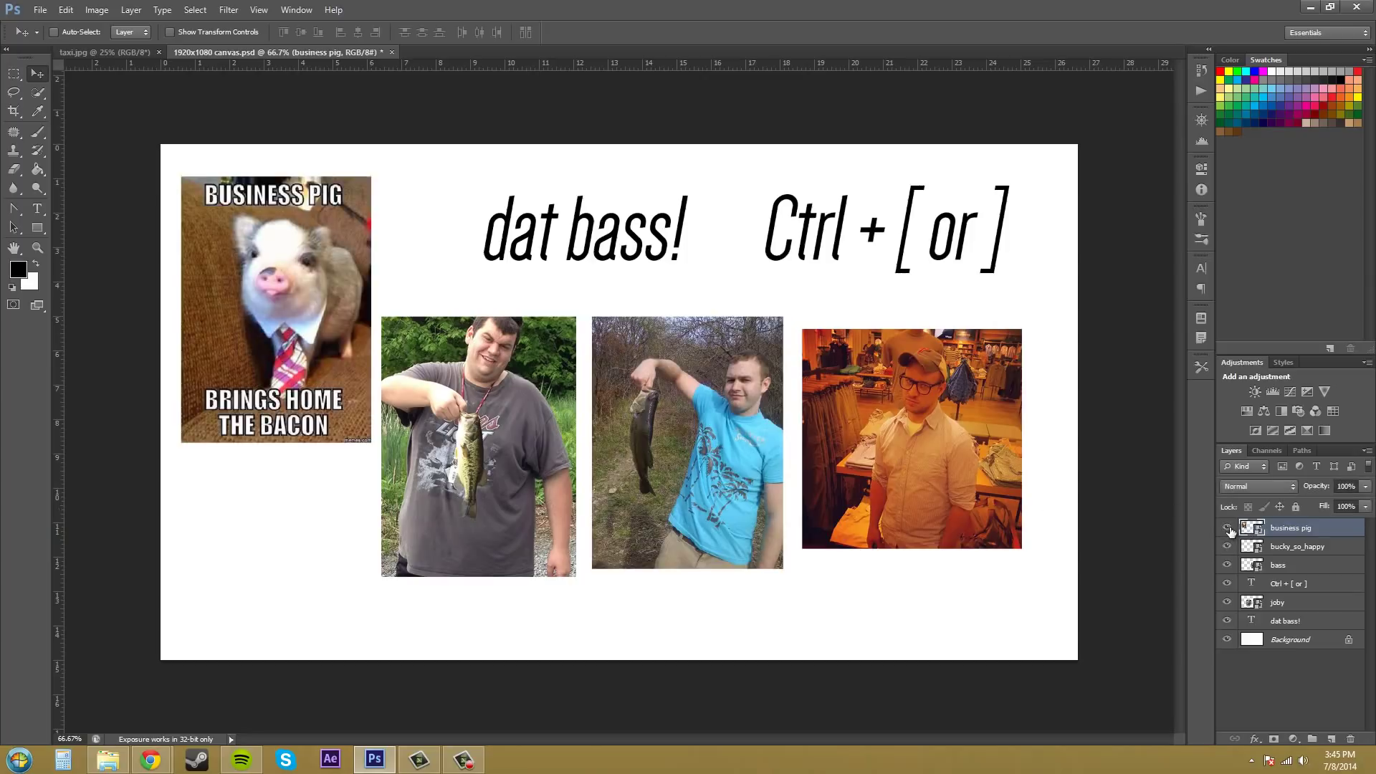